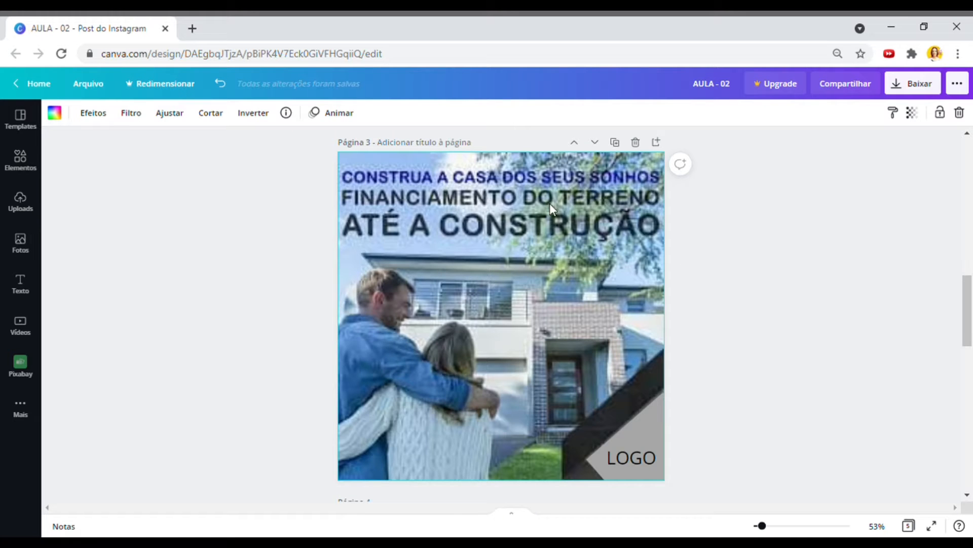
# - Scroll down to page 4's full-bleed photo of a hand offering house keys
pyautogui.scroll(-5, 821, 332)
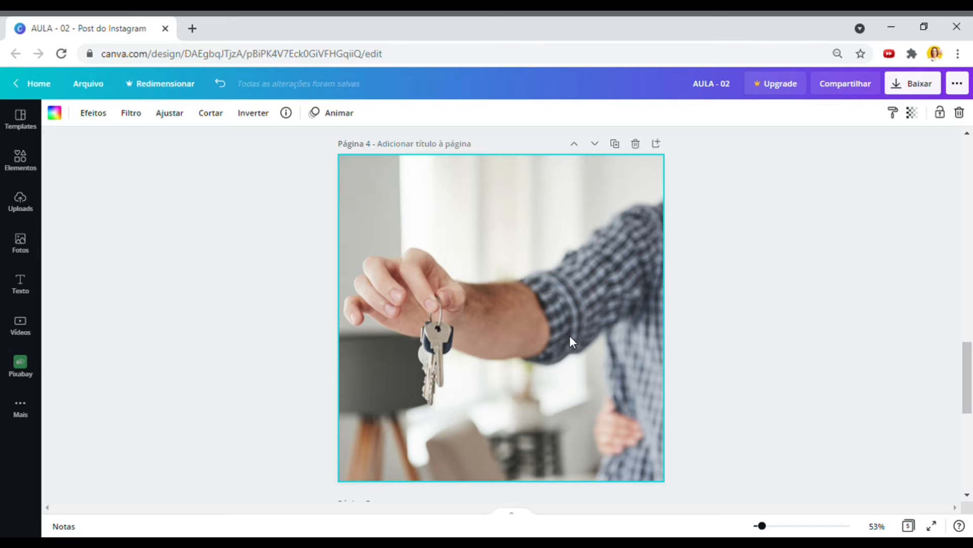
# - Scroll the canvas from page 4 down to page 5's couple-in-a-cardboard-box photo
pyautogui.scroll(-3, 674, 285)
pyautogui.scroll(-5, 675, 286)
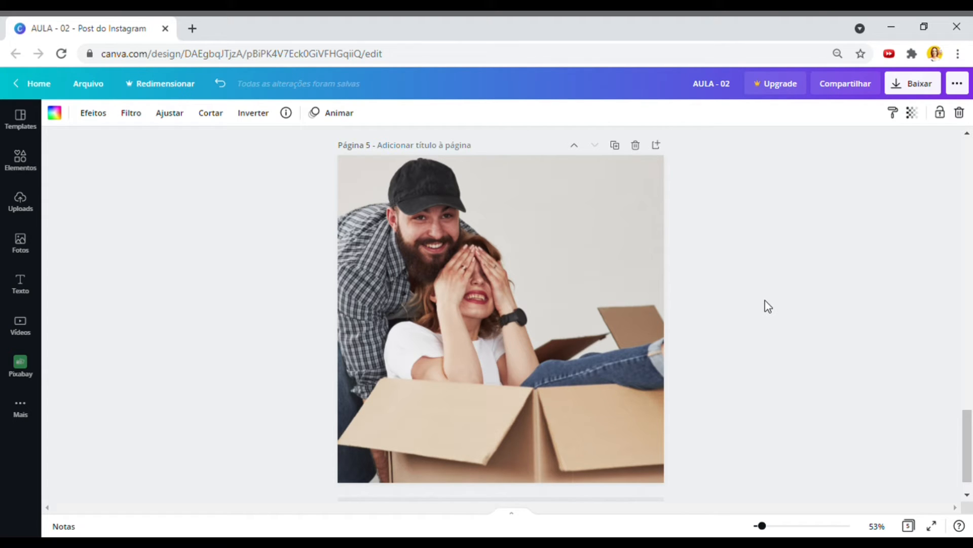
pyautogui.scroll(-1, 765, 302)
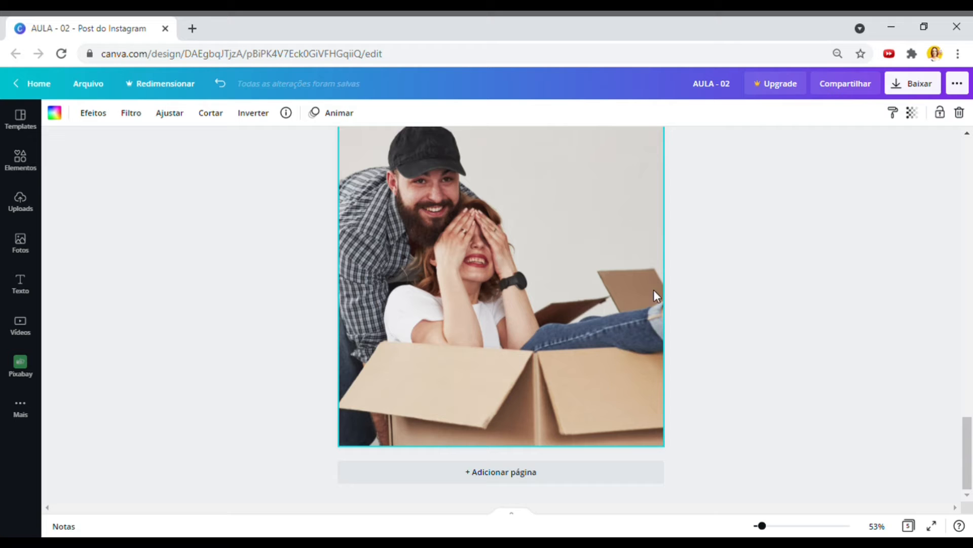
pyautogui.moveTo(964, 471); pyautogui.dragTo(965, 439)
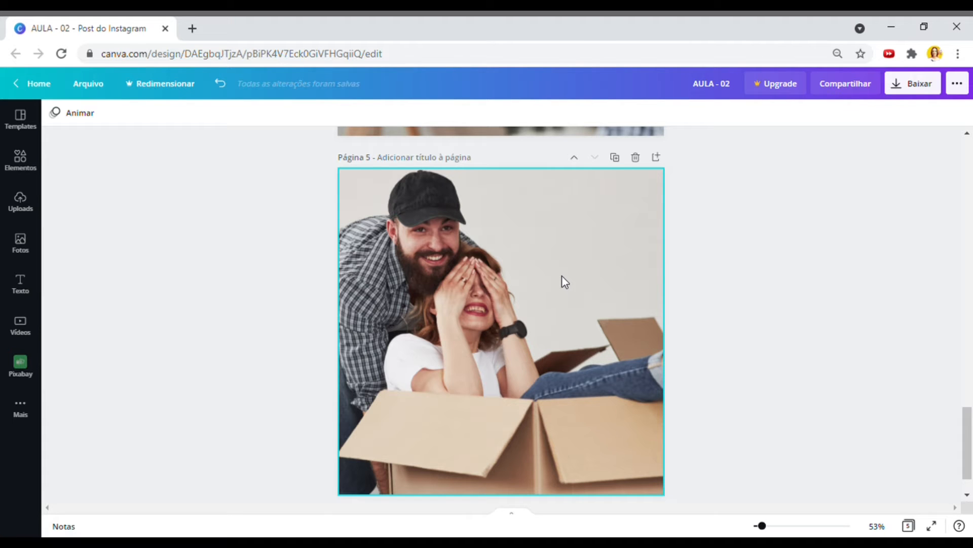
# - Shift page 5's couple photo slightly left inside its frame and confirm the crop with Pronto
pyautogui.doubleClick(552, 333)
pyautogui.moveTo(559, 334); pyautogui.dragTo(538, 334)
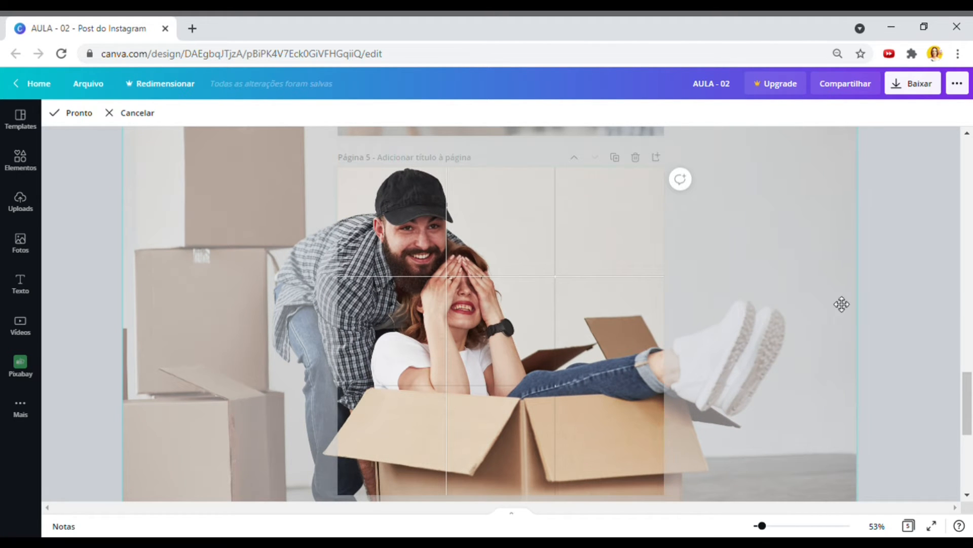
pyautogui.click(885, 302)
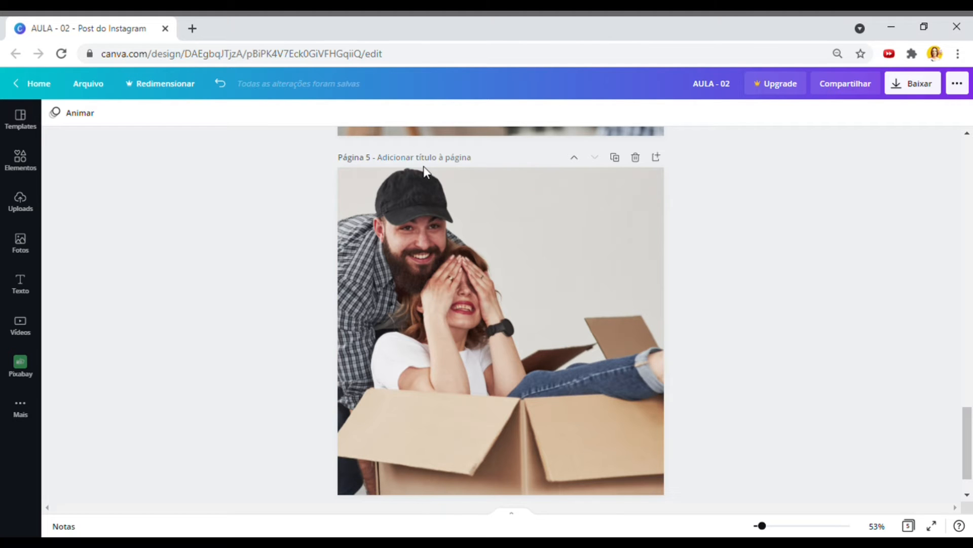
# - Scroll back up to page 3 with the 'CONSTRUA A CASA DOS SEUS SONHOS' headline
pyautogui.scroll(1, 852, 322)
pyautogui.scroll(5, 853, 322)
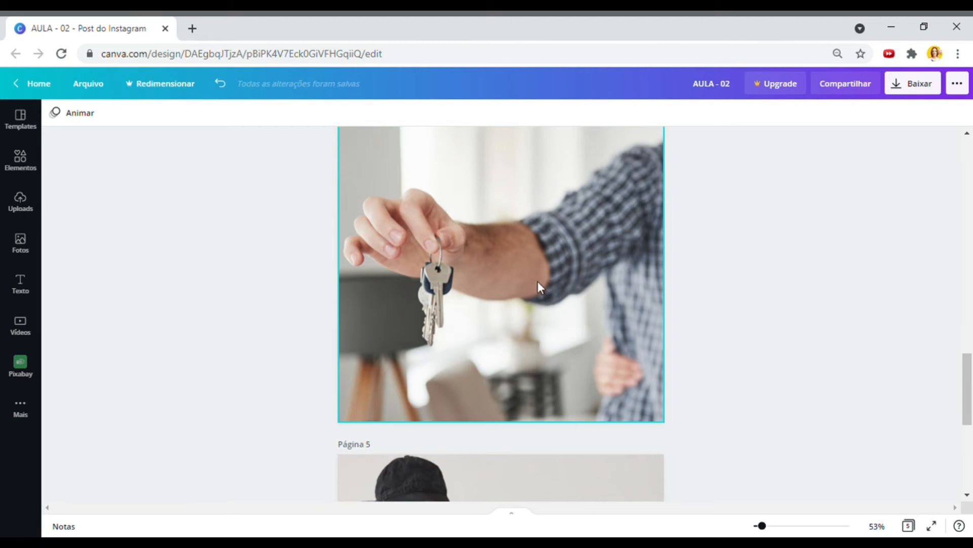
pyautogui.scroll(1, 537, 288)
pyautogui.scroll(1, 536, 288)
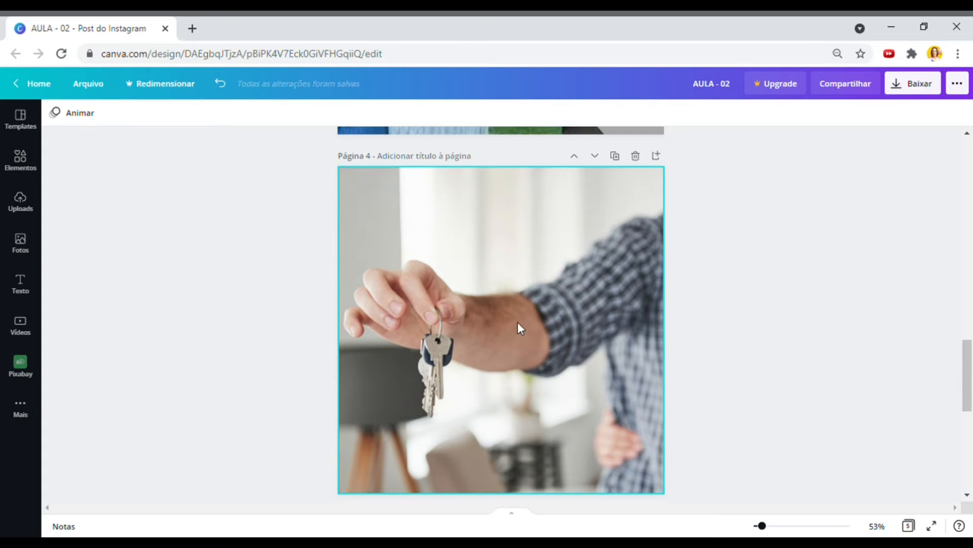
pyautogui.scroll(-5, 719, 352)
pyautogui.scroll(-5, 720, 353)
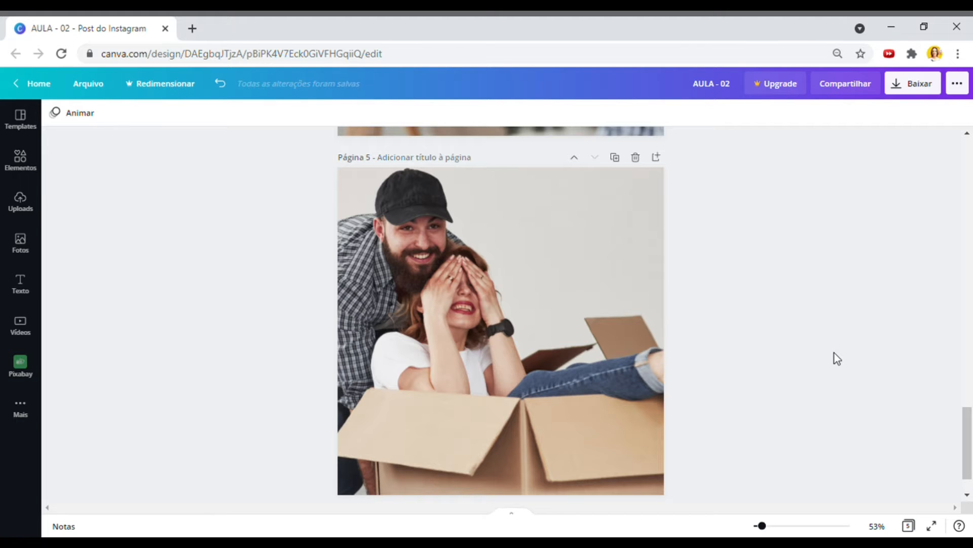
pyautogui.scroll(12, 831, 353)
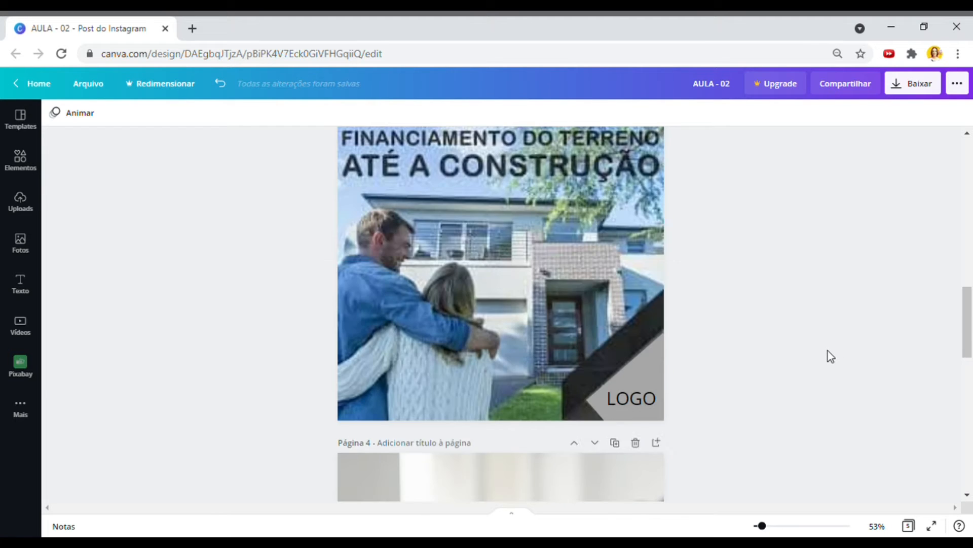
pyautogui.scroll(2, 828, 350)
pyautogui.scroll(-1, 812, 324)
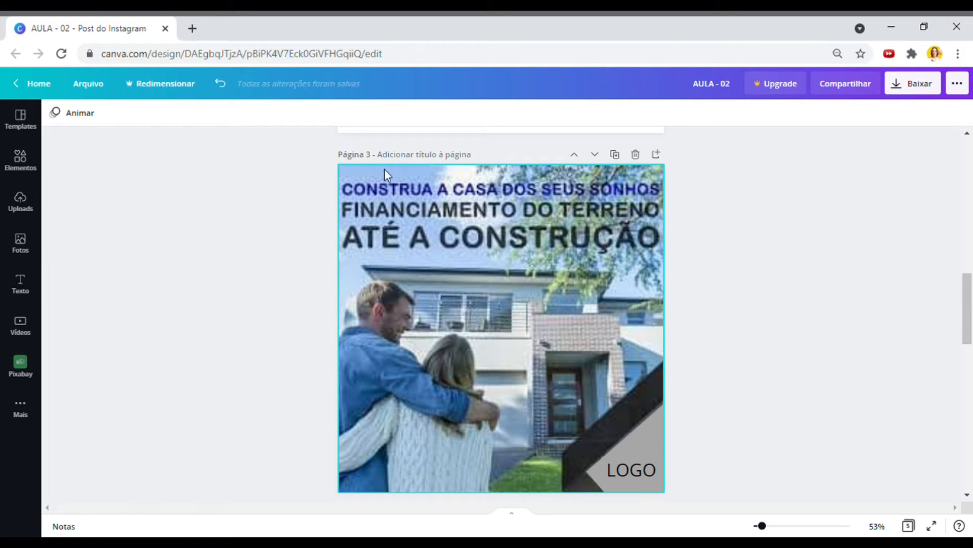
# - Browse the Texto font combinations and add 'vem a DIVERSÃO!' onto page 4's keys photo
pyautogui.click(26, 284)
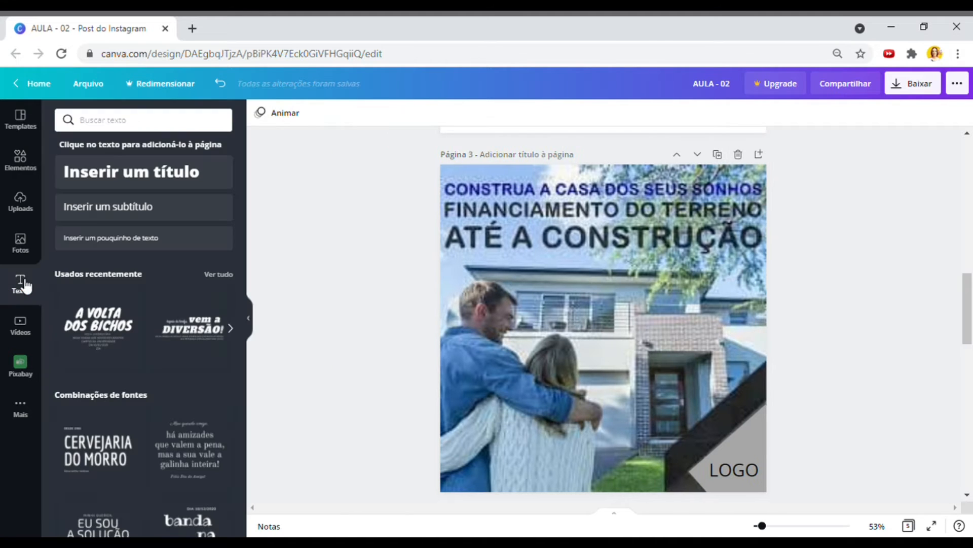
pyautogui.scroll(-3, 147, 431)
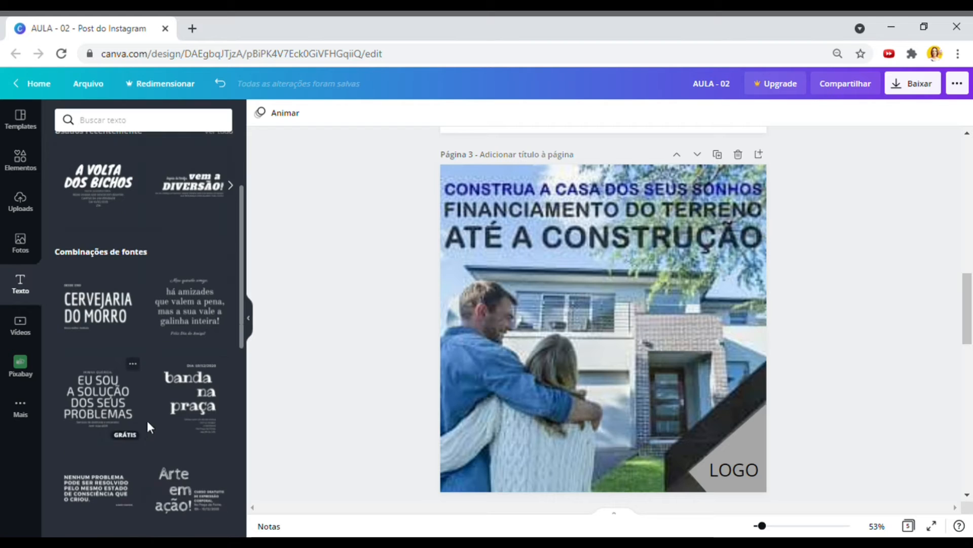
pyautogui.scroll(-3, 153, 429)
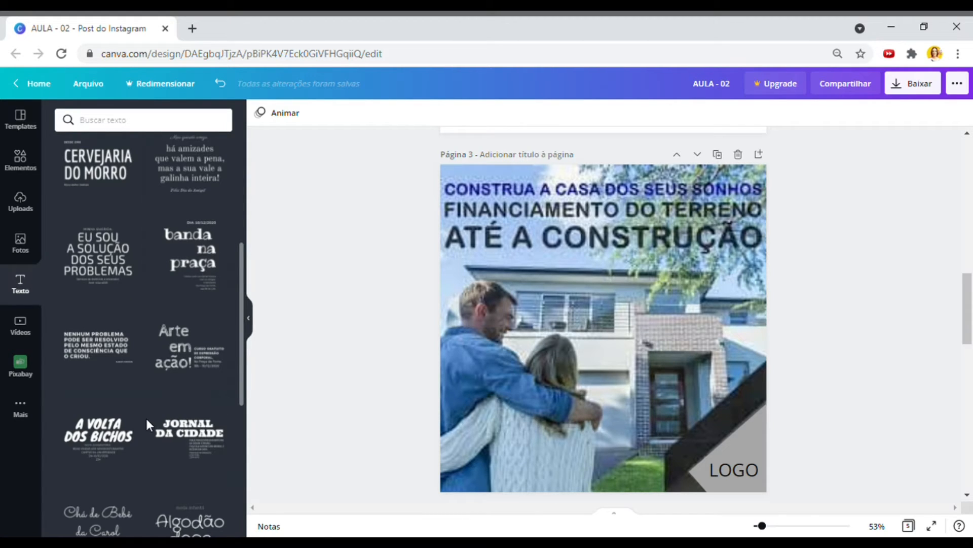
pyautogui.scroll(-3, 147, 423)
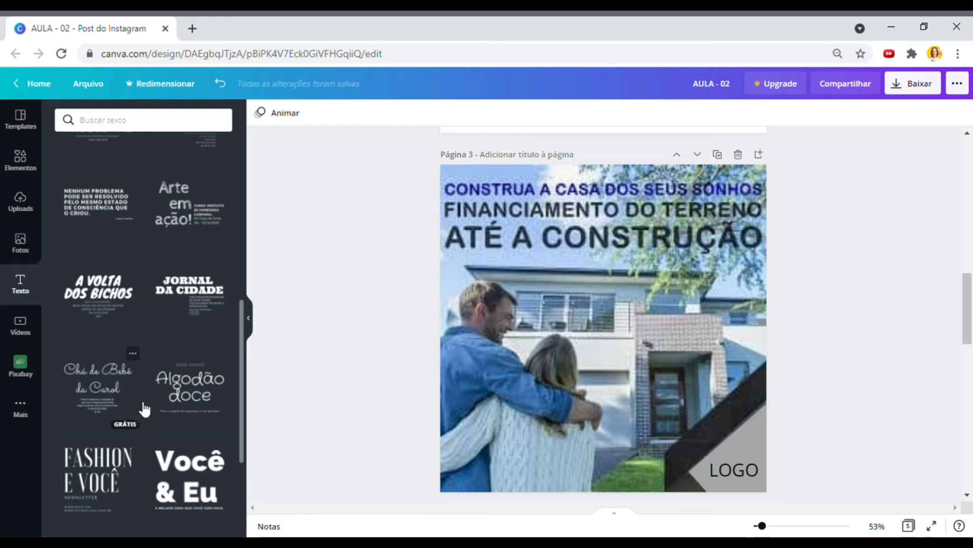
pyautogui.scroll(-3, 143, 365)
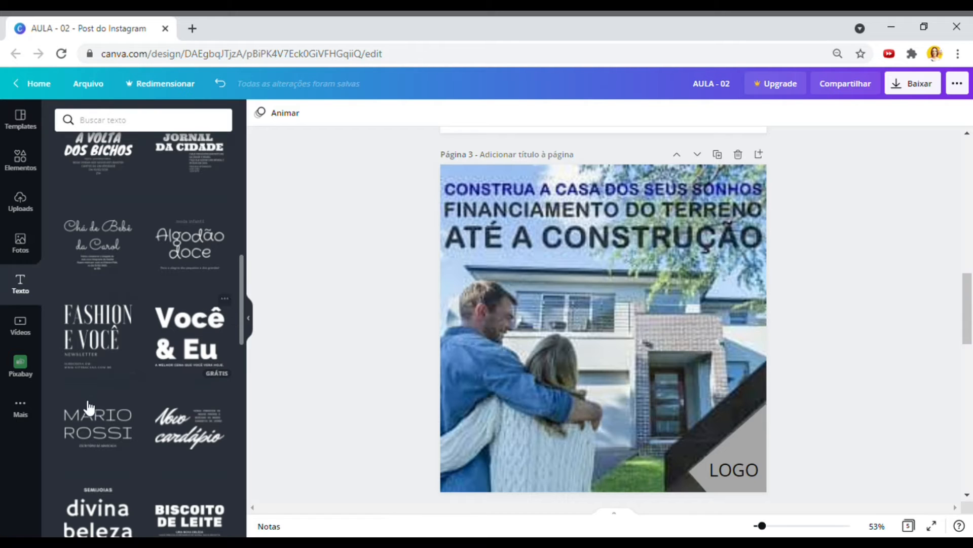
pyautogui.scroll(-2, 108, 429)
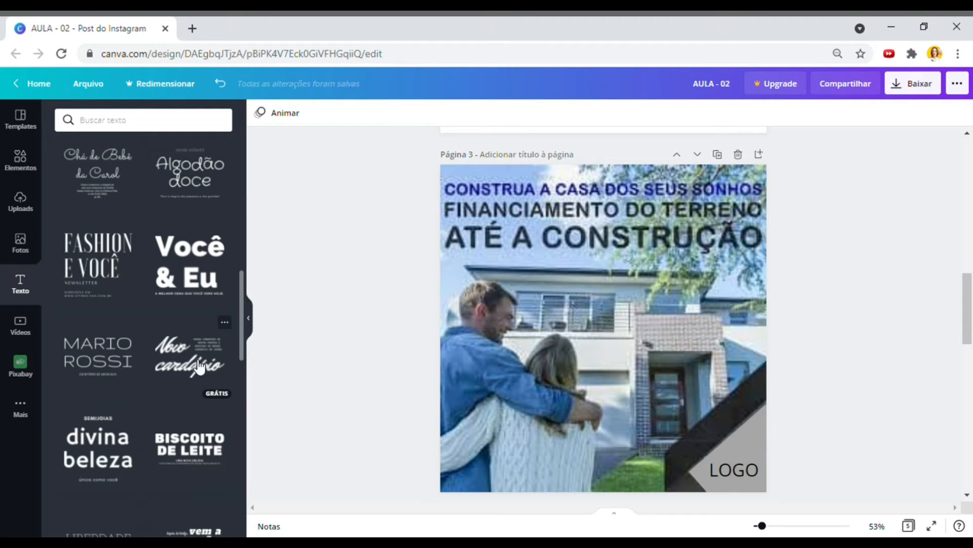
pyautogui.scroll(-3, 168, 366)
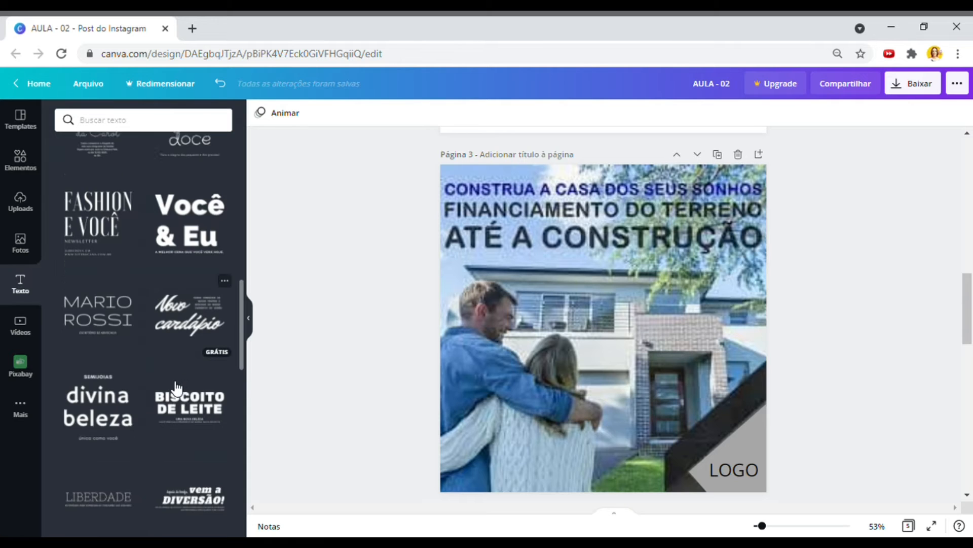
pyautogui.scroll(-1, 168, 366)
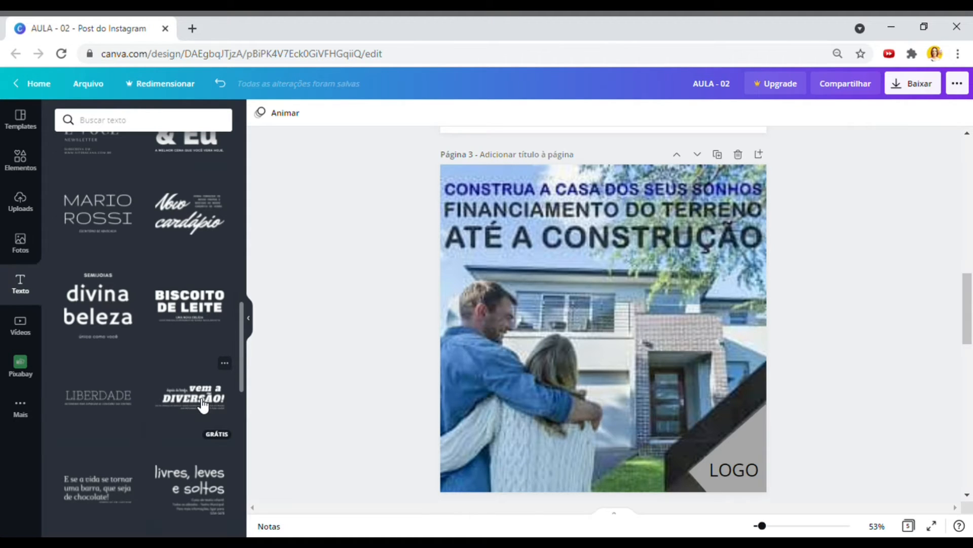
pyautogui.scroll(-1, 203, 406)
pyautogui.scroll(-1, 203, 406)
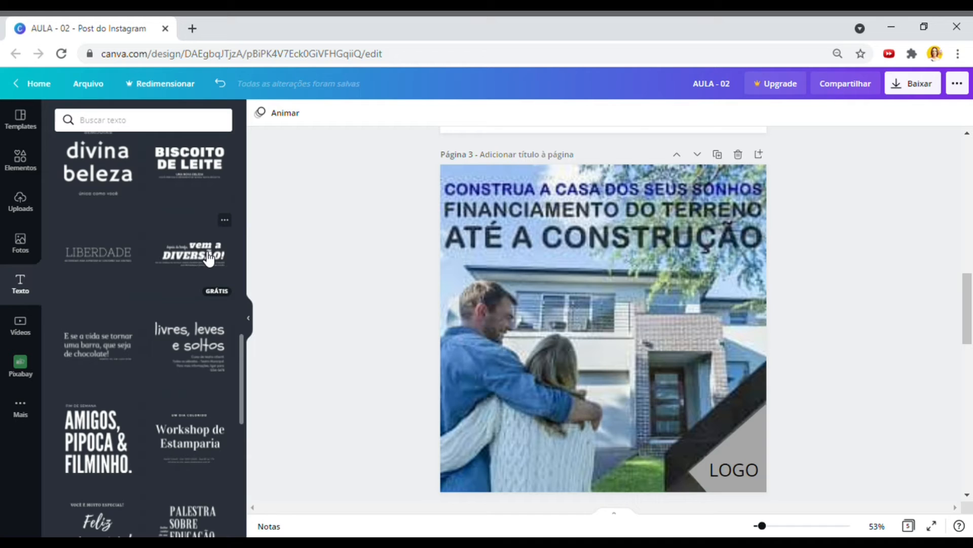
pyautogui.scroll(-5, 799, 410)
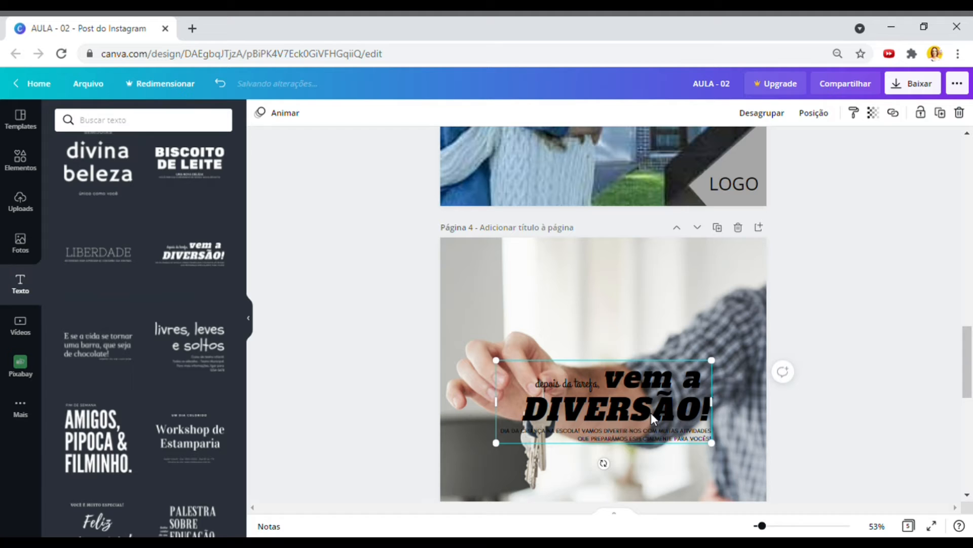
# - Move 'vem a DIVERSÃO!' to the top, ungroup the combination, and drop the subtitle to the bottom
pyautogui.click(645, 407)
pyautogui.moveTo(640, 335); pyautogui.dragTo(629, 312)
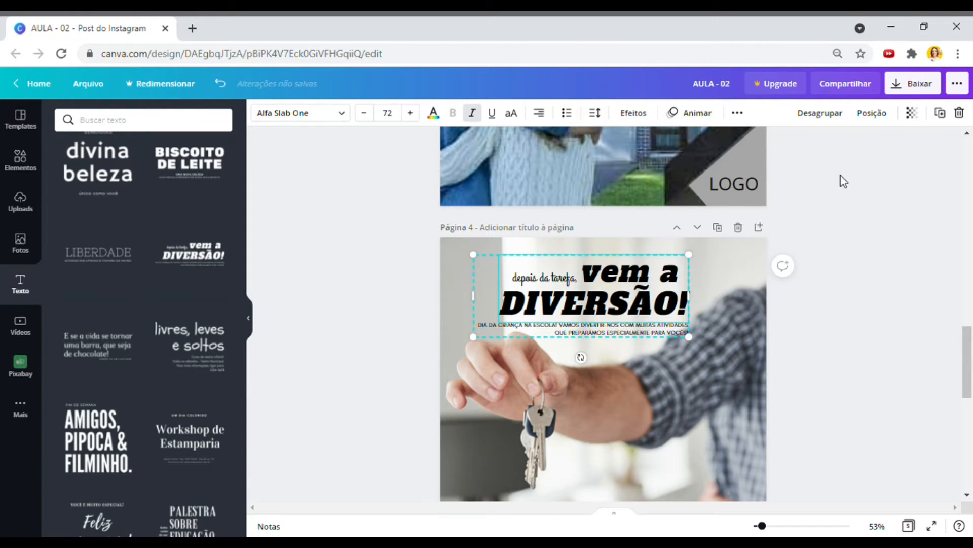
pyautogui.rightClick(614, 315)
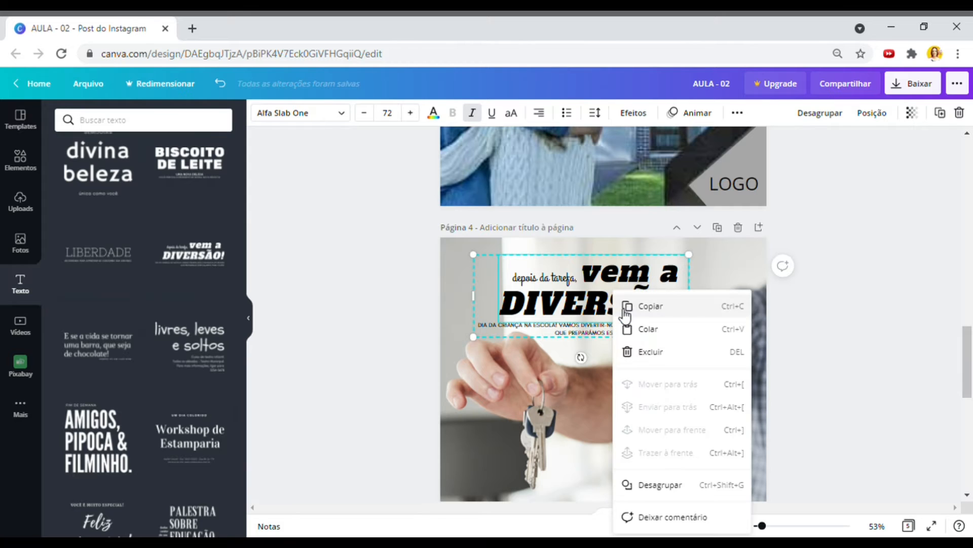
pyautogui.click(664, 484)
pyautogui.click(826, 352)
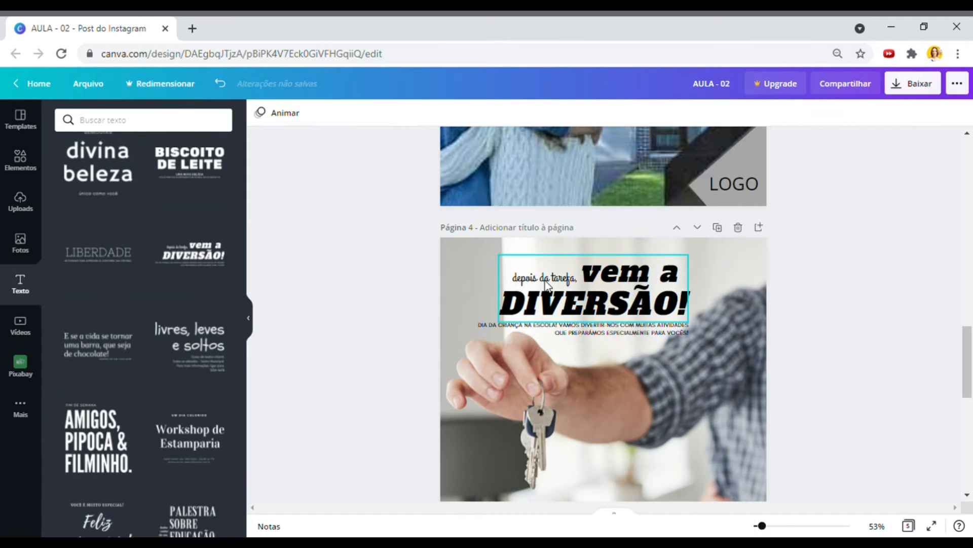
pyautogui.moveTo(633, 338); pyautogui.dragTo(694, 477)
# - Place 'depois da tarefa,' at the top-left and raise 'vem a DIVERSÃO!' higher
pyautogui.click(649, 298)
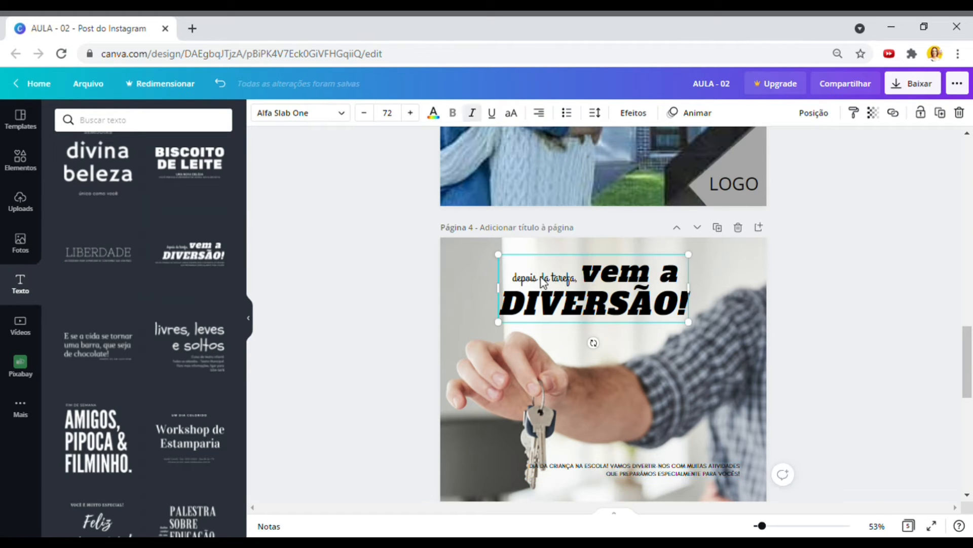
pyautogui.moveTo(663, 351); pyautogui.dragTo(670, 363)
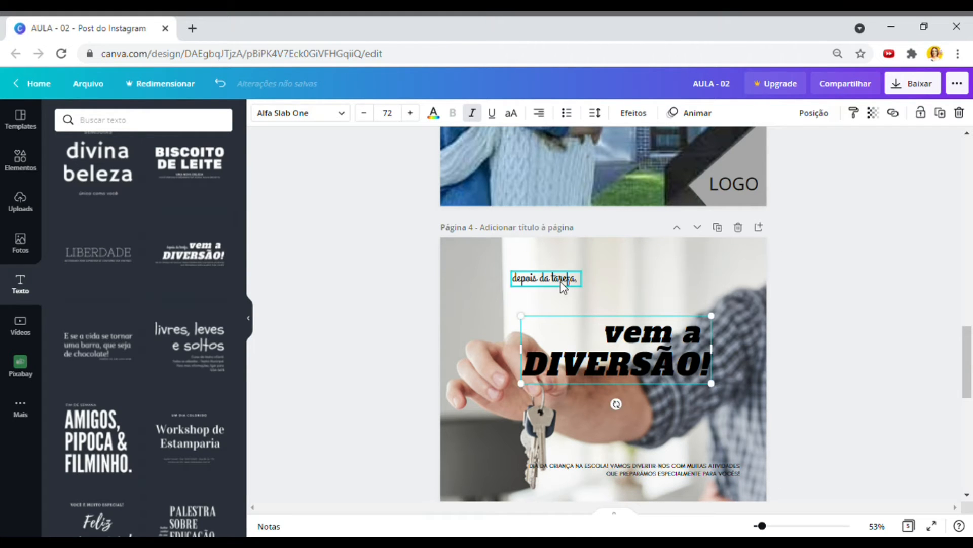
pyautogui.click(564, 279)
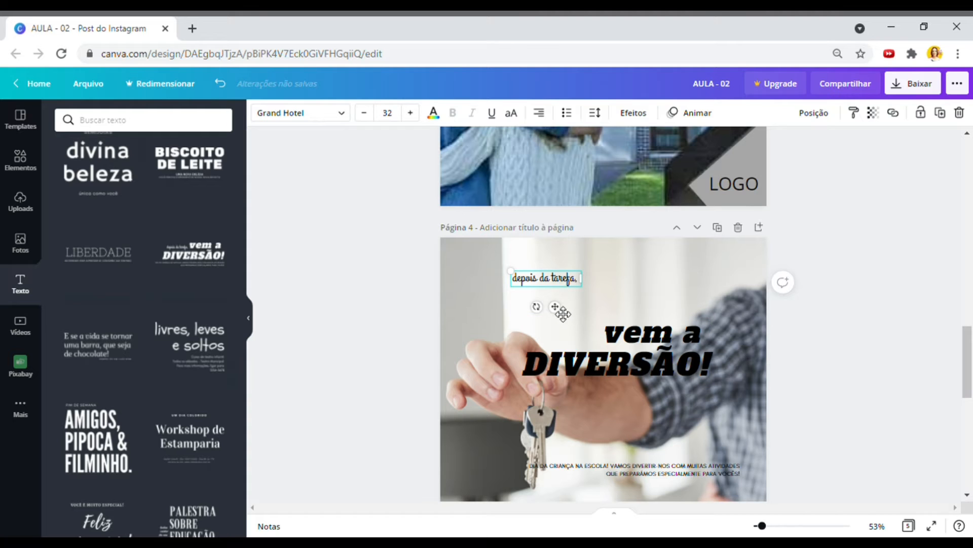
pyautogui.moveTo(556, 306); pyautogui.dragTo(506, 292)
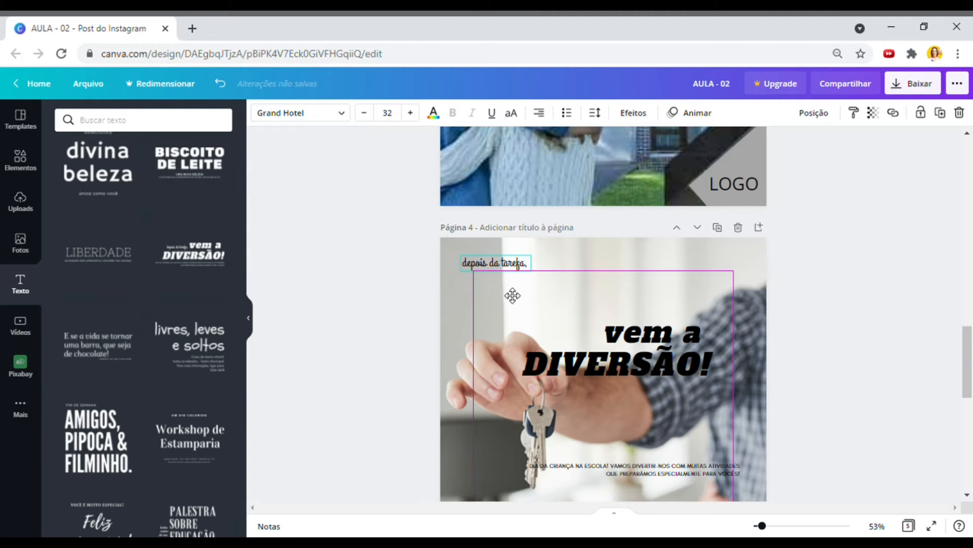
pyautogui.moveTo(649, 344); pyautogui.dragTo(647, 291)
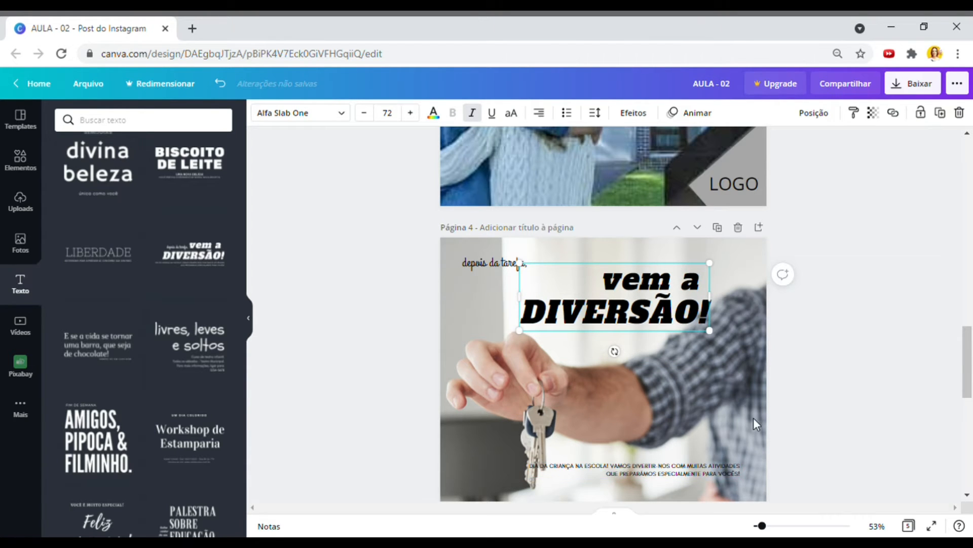
pyautogui.scroll(3, 752, 416)
pyautogui.scroll(3, 751, 412)
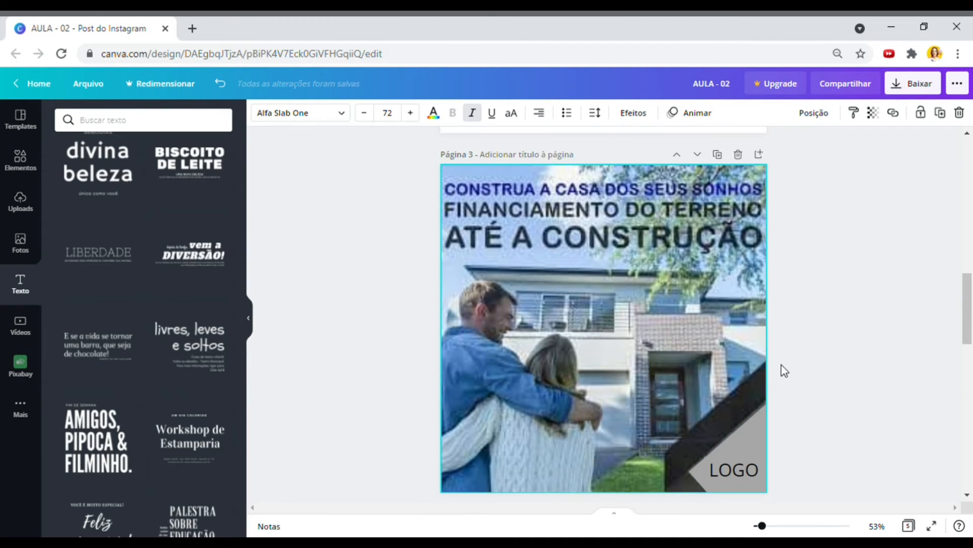
# - Retype the title as 'a casa dos seus SONHOS' and place a duplicate below it
pyautogui.scroll(-5, 809, 288)
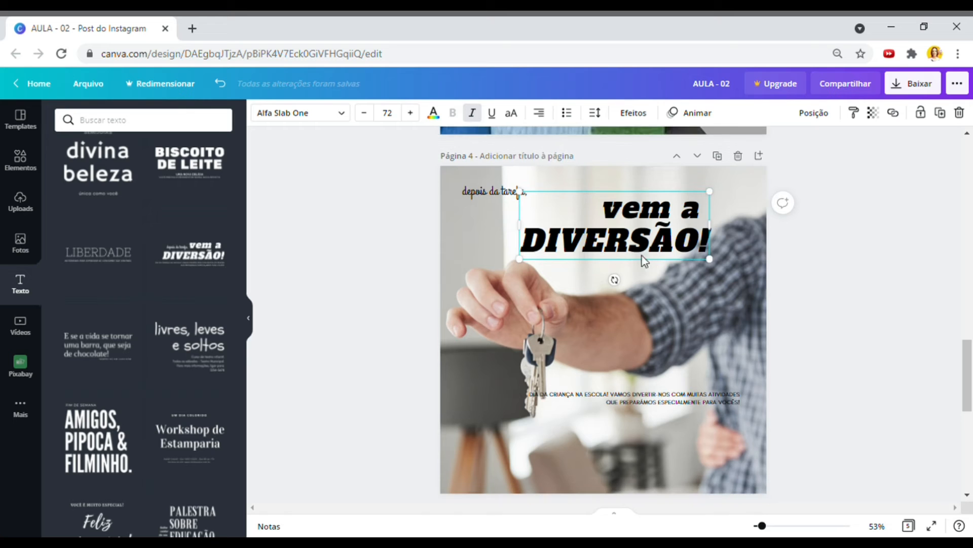
pyautogui.moveTo(618, 214); pyautogui.dragTo(713, 250)
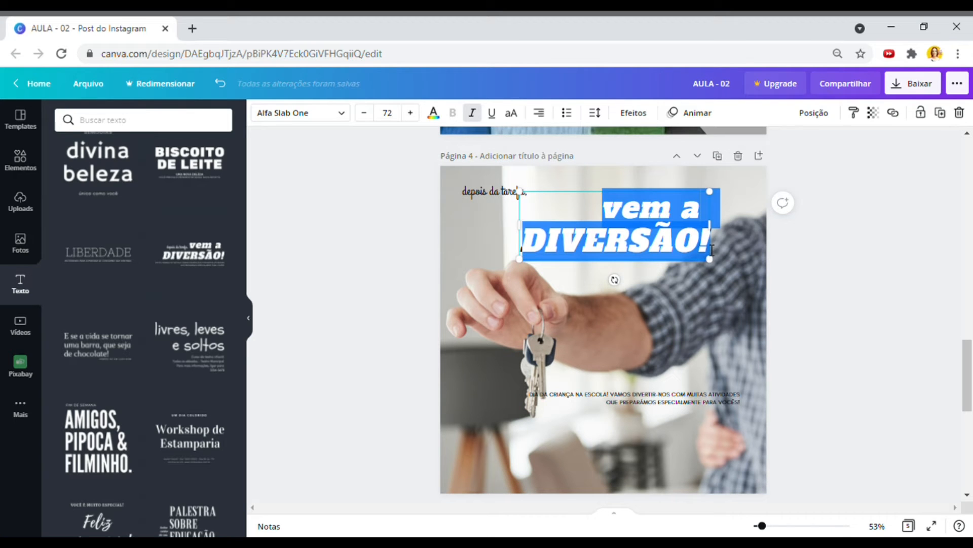
pyautogui.write('a casa DOS')
pyautogui.press('BackSpace')
pyautogui.press('BackSpace')
pyautogui.press('BackSpace')
pyautogui.write('dos seus SONHO')
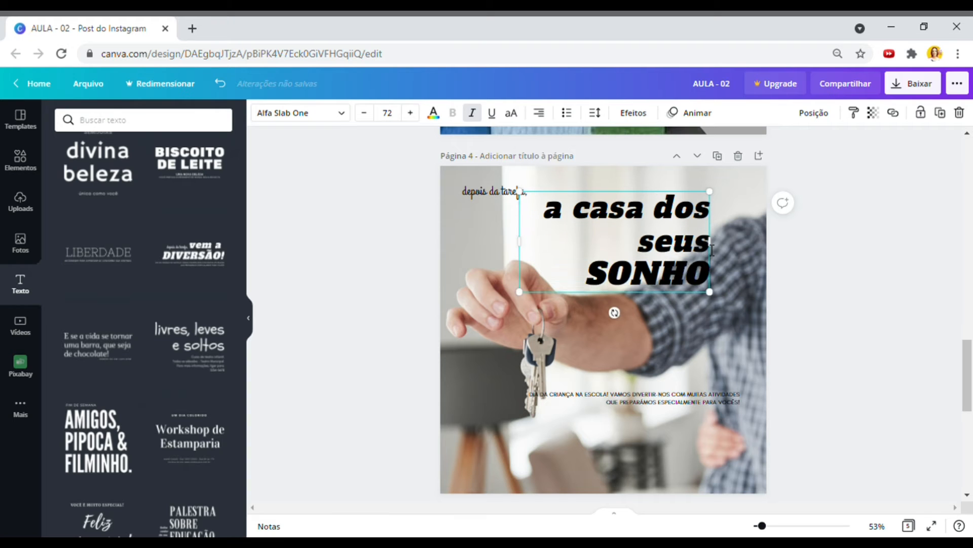
pyautogui.write('S')
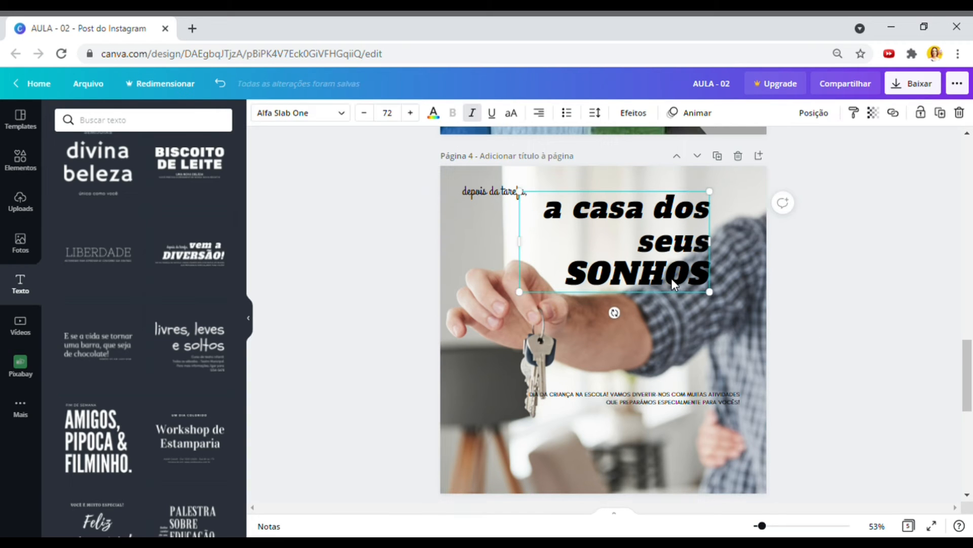
pyautogui.hotkey('ctrl', 'd')
pyautogui.moveTo(680, 307); pyautogui.dragTo(700, 398)
# - Change the original title to 'CASA', narrow its box, and stack 'a casa dos seus SONHOS' beneath
pyautogui.click(662, 259)
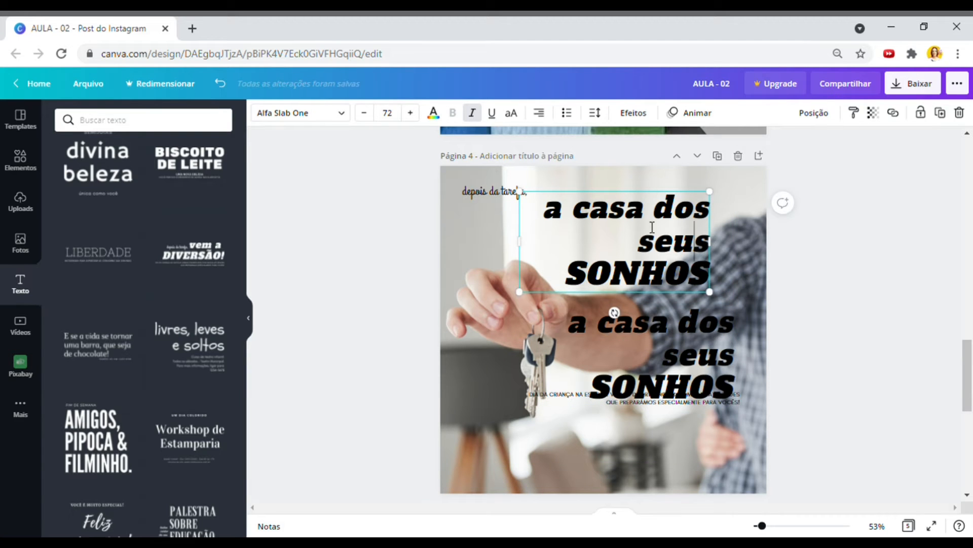
pyautogui.moveTo(640, 252); pyautogui.dragTo(712, 277)
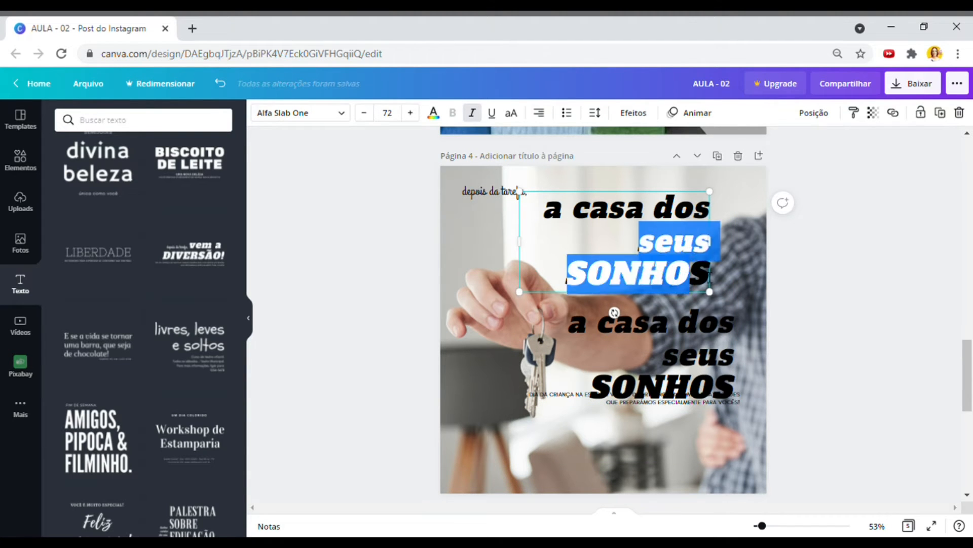
pyautogui.press('BackSpace')
pyautogui.doubleClick(589, 218)
pyautogui.moveTo(588, 218); pyautogui.dragTo(650, 218)
pyautogui.moveTo(710, 225); pyautogui.dragTo(711, 225)
pyautogui.write('CASA')
pyautogui.click(634, 325)
pyautogui.click(659, 208)
pyautogui.moveTo(519, 209); pyautogui.dragTo(622, 211)
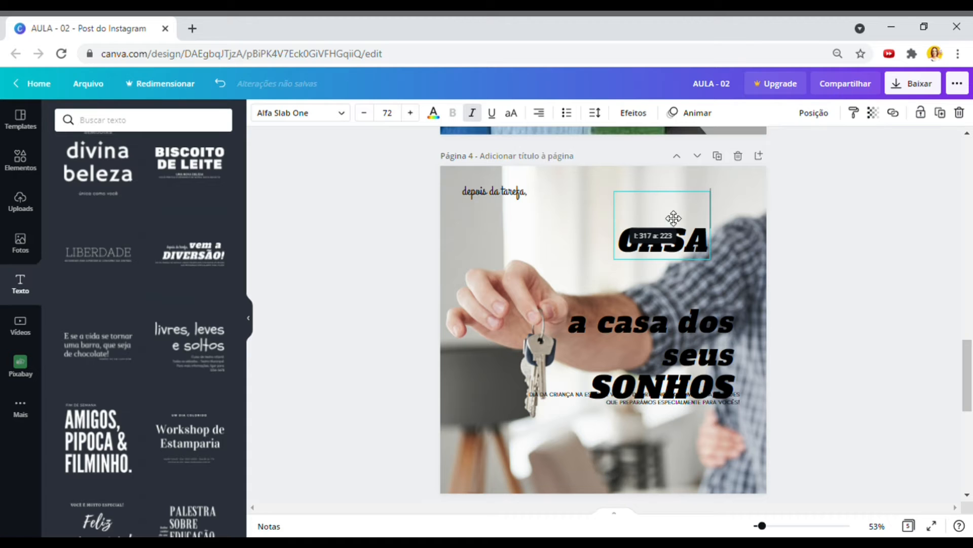
pyautogui.moveTo(709, 378); pyautogui.dragTo(715, 279)
# - Move 'depois da tarefa,' to the bottom and mirror the background photo horizontally
pyautogui.moveTo(494, 192); pyautogui.dragTo(608, 435)
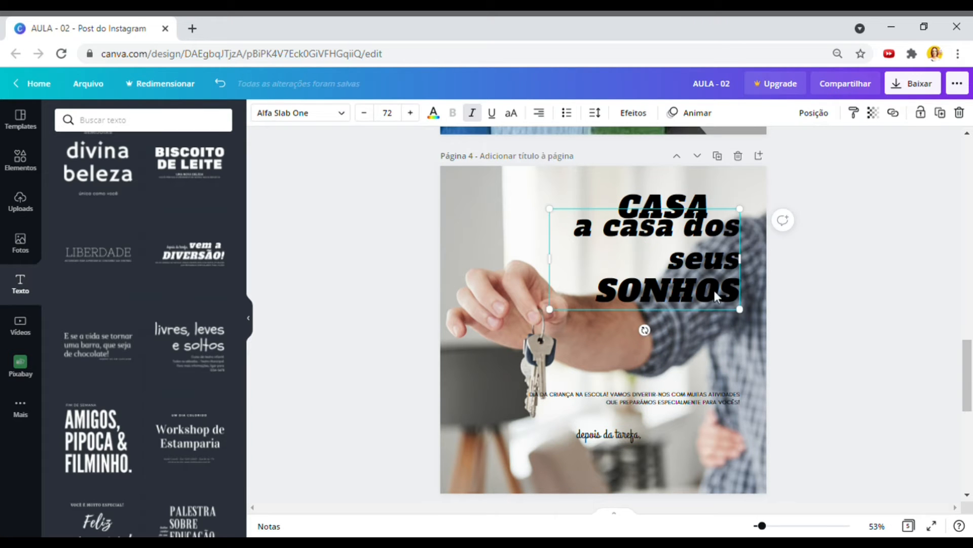
pyautogui.click(461, 200)
pyautogui.click(462, 122)
pyautogui.click(502, 142)
# - Enlarge the mirrored keys photo by its corner in crop mode so the keys sit at the right
pyautogui.doubleClick(735, 371)
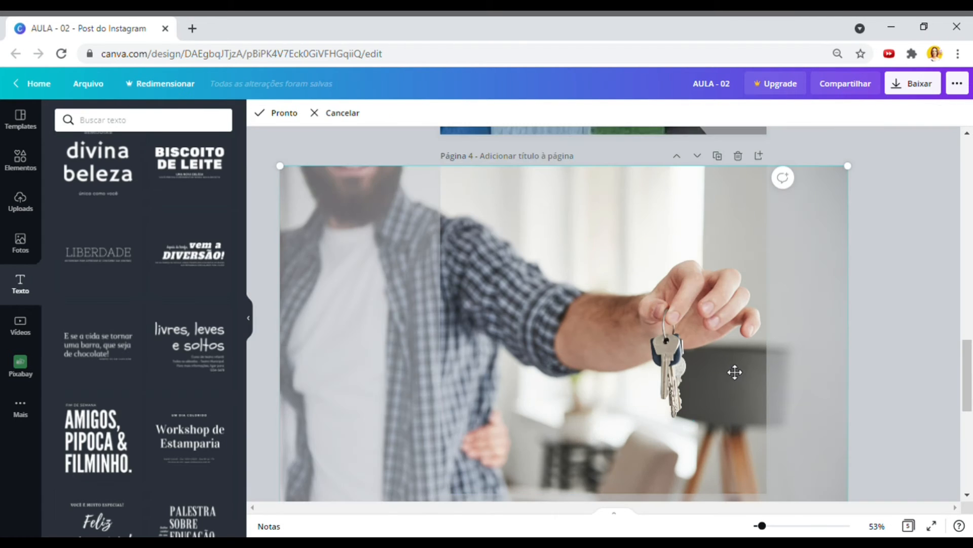
pyautogui.scroll(-1, 735, 371)
pyautogui.moveTo(849, 476); pyautogui.dragTo(921, 430)
pyautogui.click(921, 431)
pyautogui.scroll(3, 921, 431)
pyautogui.click(727, 269)
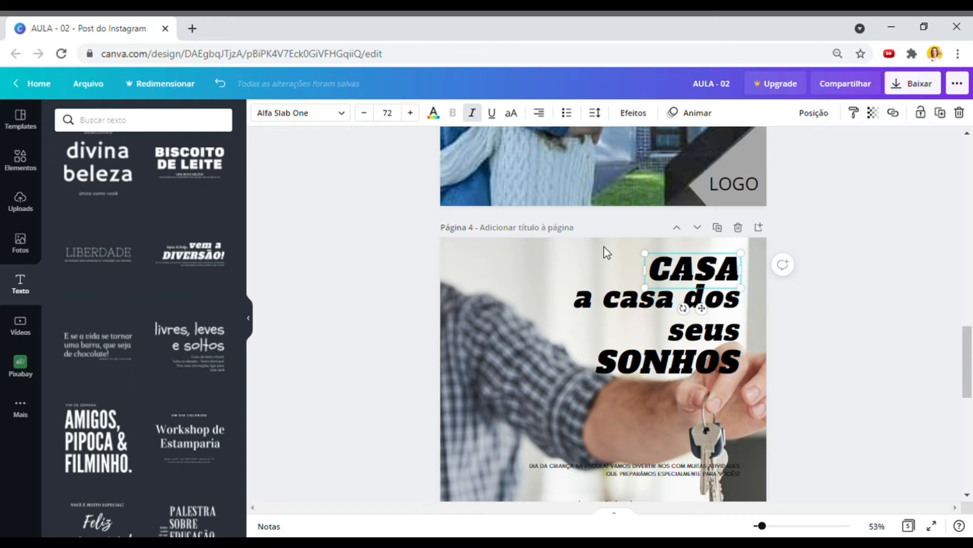
pyautogui.scroll(-1, 605, 252)
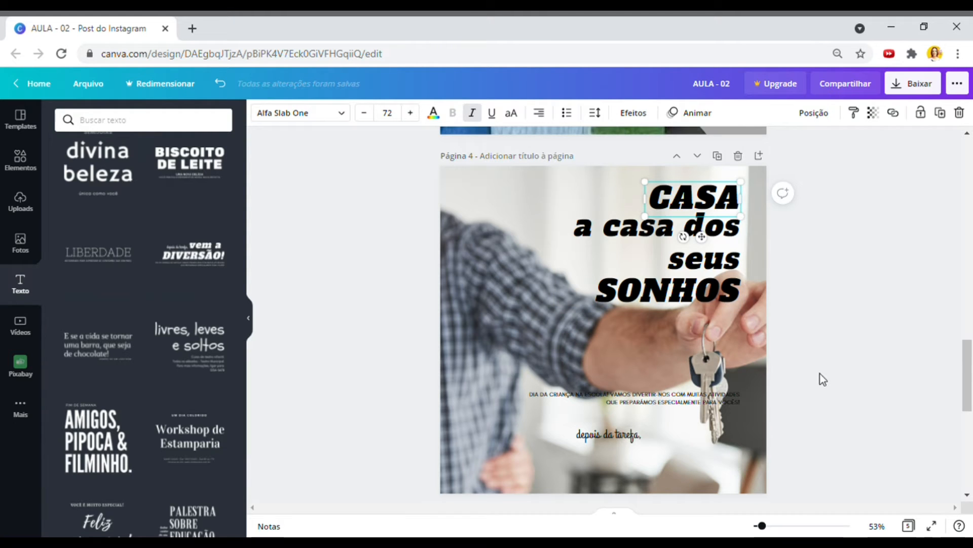
# - Duplicate the headline, right-align it, and stack SONHOS beneath the other lines
pyautogui.scroll(2, 826, 355)
pyautogui.click(719, 348)
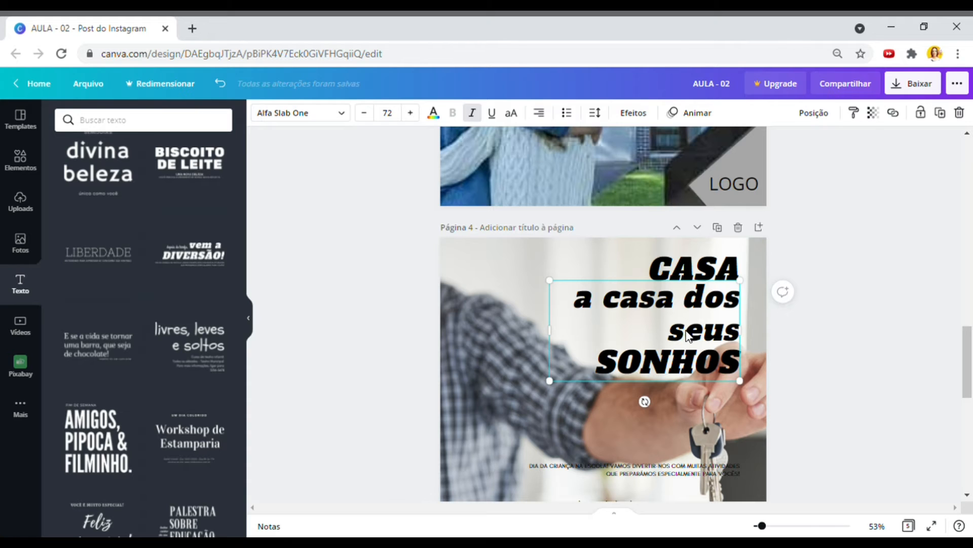
pyautogui.hotkey('ctrl', 'd')
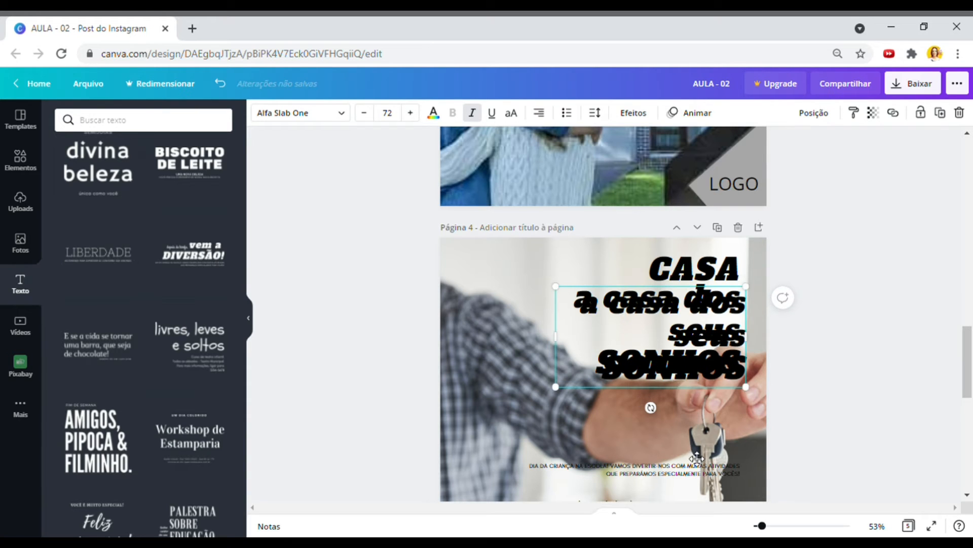
pyautogui.moveTo(715, 346); pyautogui.dragTo(698, 459)
pyautogui.click(710, 365)
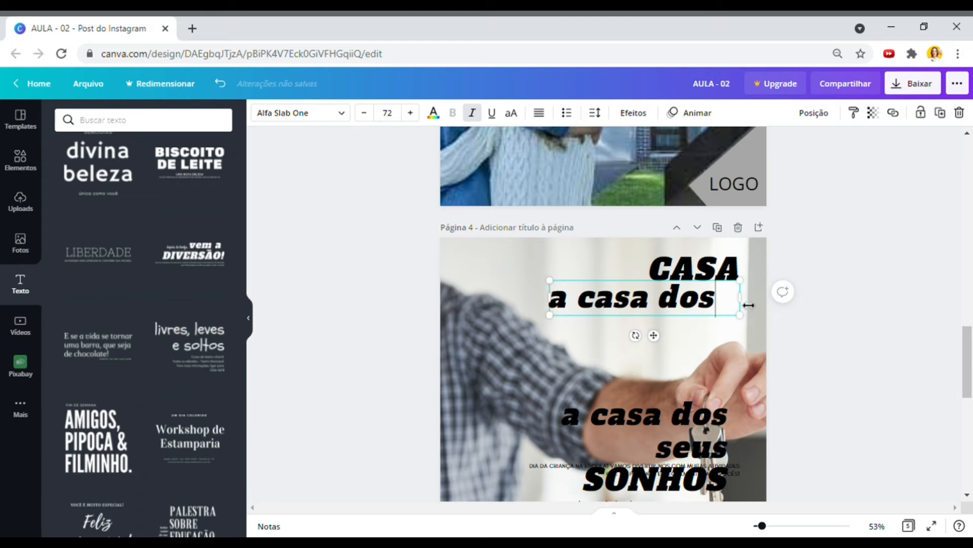
pyautogui.hotkey('ctrl', 'shift', 'r')
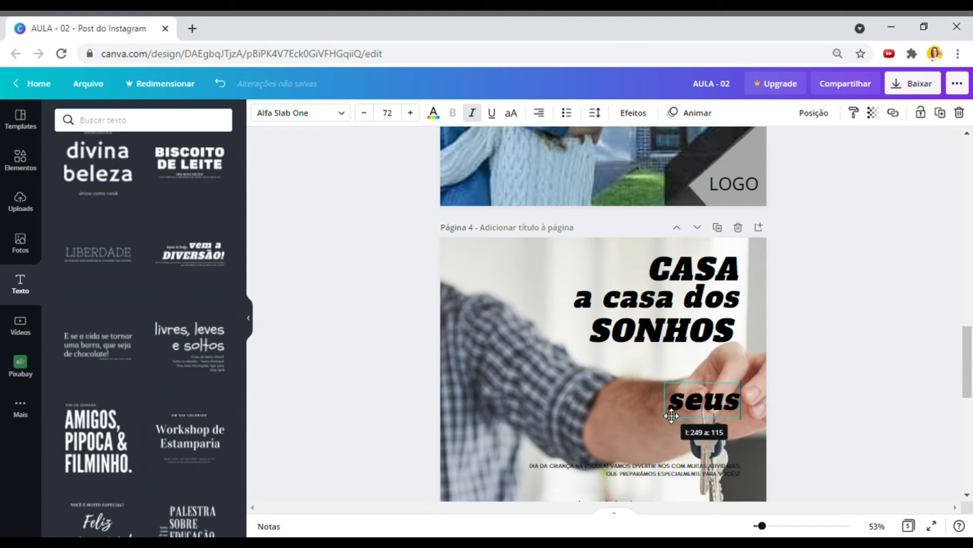
pyautogui.click(553, 375)
pyautogui.moveTo(545, 366); pyautogui.dragTo(585, 366)
pyautogui.moveTo(704, 401); pyautogui.dragTo(704, 325)
pyautogui.moveTo(663, 363); pyautogui.dragTo(669, 352)
# - Edit the middle line to 'dos seus' and place the small 'a' to the left of CASA
pyautogui.click(670, 298)
pyautogui.moveTo(570, 298); pyautogui.dragTo(502, 300)
pyautogui.moveTo(685, 300); pyautogui.dragTo(569, 304)
pyautogui.press('BackSpace')
pyautogui.click(740, 299)
pyautogui.write('seus')
pyautogui.click(729, 324)
pyautogui.press('Delete')
pyautogui.hotkey('ctrl', 'z')
pyautogui.moveTo(729, 323); pyautogui.dragTo(632, 270)
# - Resize 'a' to about 53, 'dos seus' to about 55, and SONHOS to about 73.6
pyautogui.moveTo(764, 526); pyautogui.dragTo(773, 525)
pyautogui.click(844, 263)
pyautogui.click(573, 231)
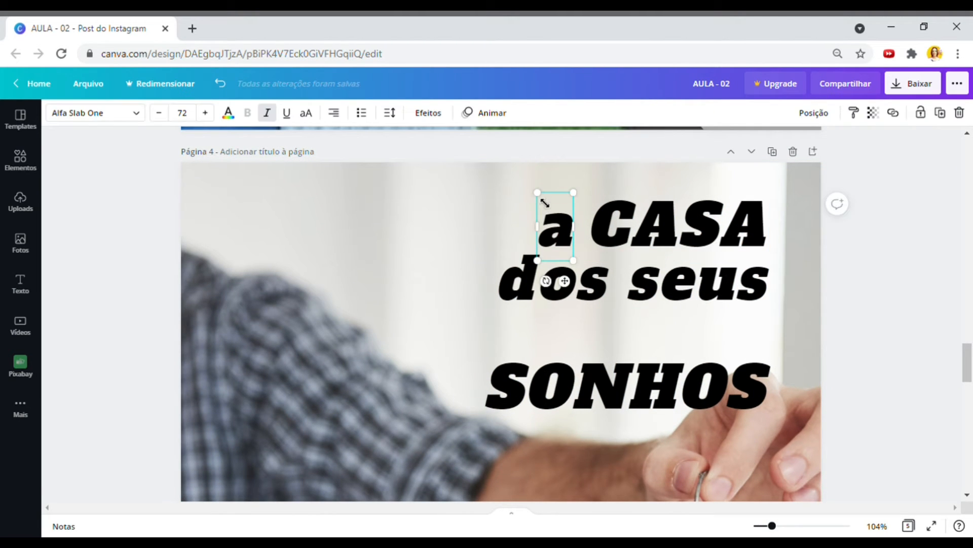
pyautogui.moveTo(545, 203); pyautogui.dragTo(567, 215)
pyautogui.moveTo(573, 249); pyautogui.dragTo(584, 245)
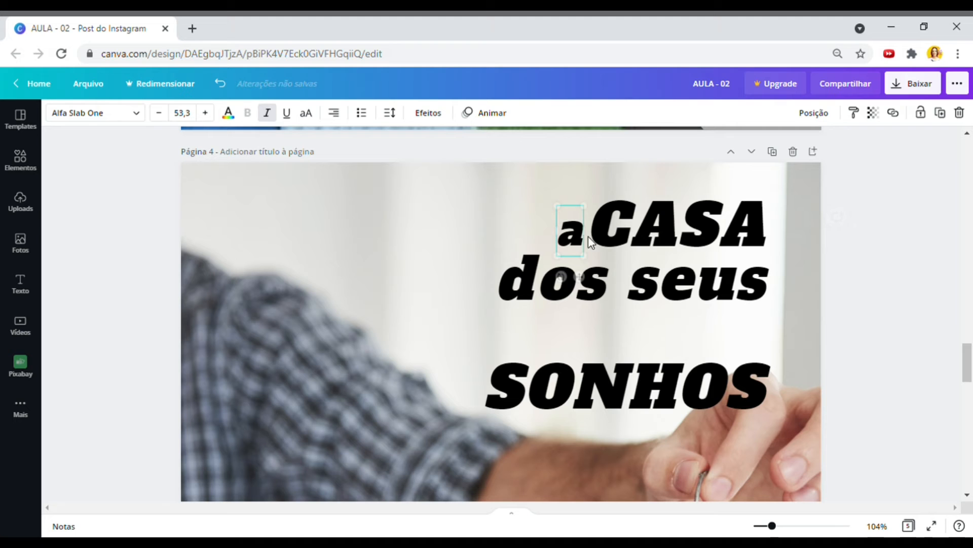
pyautogui.click(678, 293)
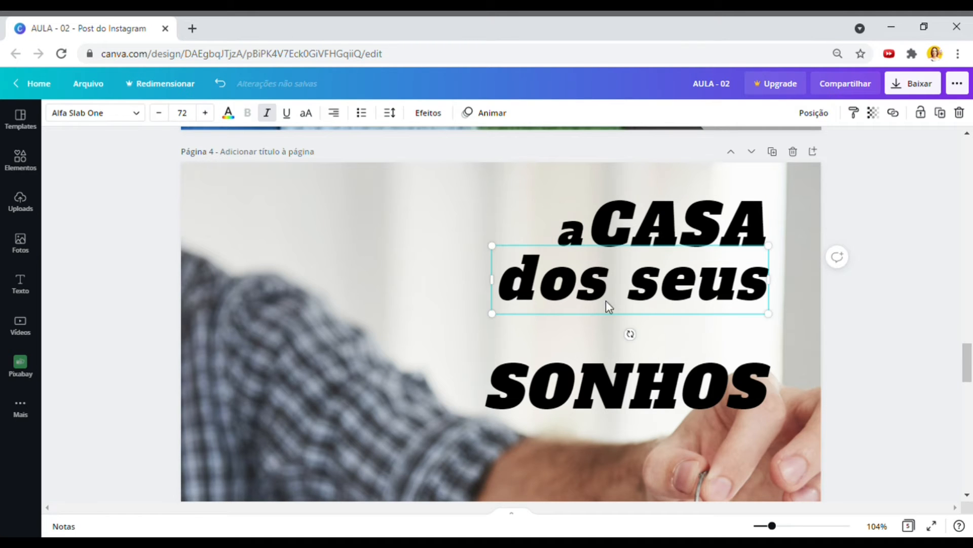
pyautogui.moveTo(493, 313); pyautogui.dragTo(568, 305)
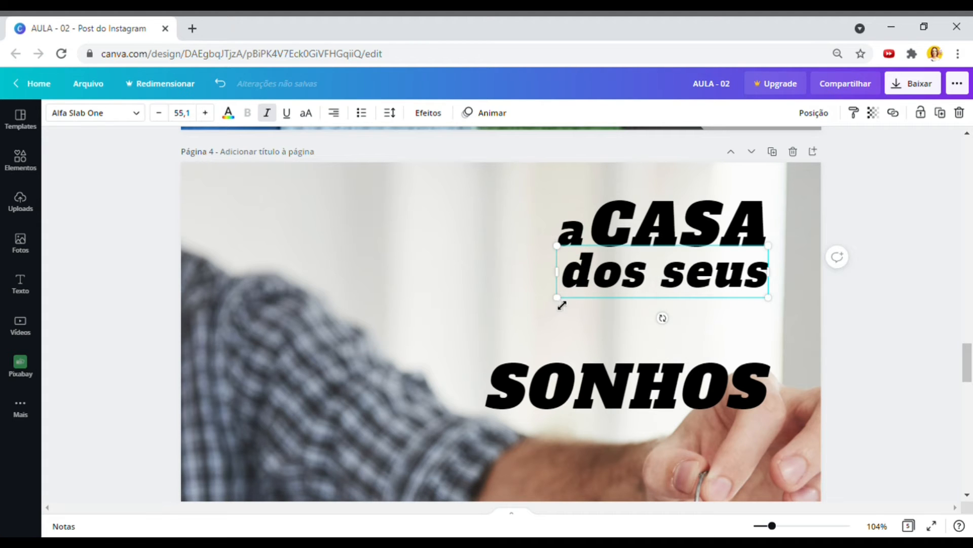
pyautogui.moveTo(690, 401); pyautogui.dragTo(698, 342)
pyautogui.moveTo(474, 358); pyautogui.dragTo(488, 400)
# - Reposition the three headline pieces together as one group and zoom out to 82%
pyautogui.moveTo(865, 392); pyautogui.dragTo(436, 215)
pyautogui.moveTo(671, 342)
pyautogui.mouseDown()
pyautogui.moveTo(652, 339)
pyautogui.moveTo(674, 340)
pyautogui.mouseUp()
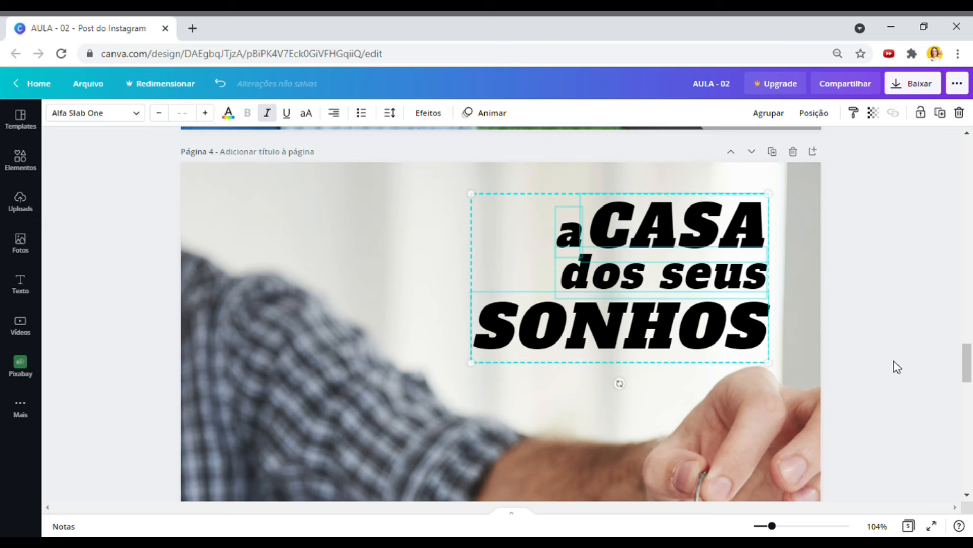
pyautogui.click(891, 365)
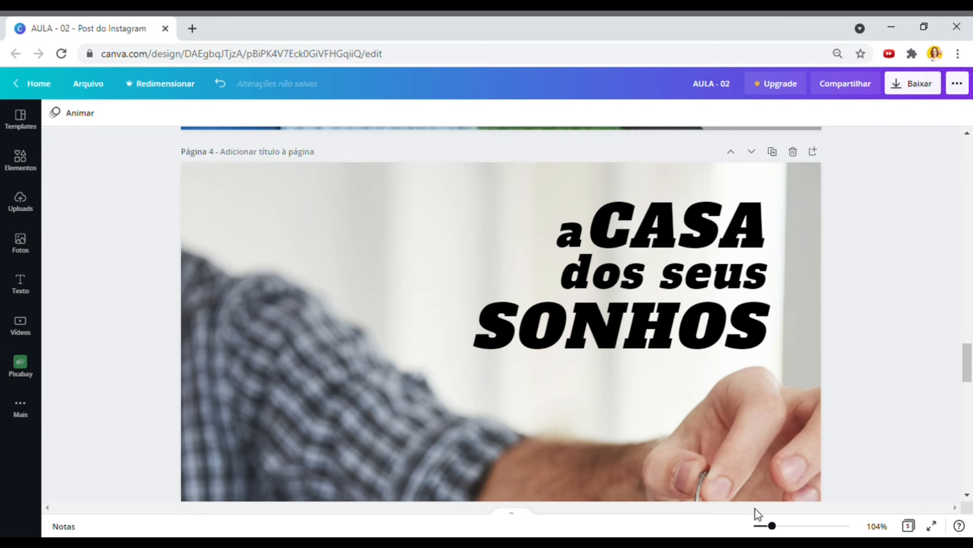
pyautogui.moveTo(776, 528); pyautogui.dragTo(771, 528)
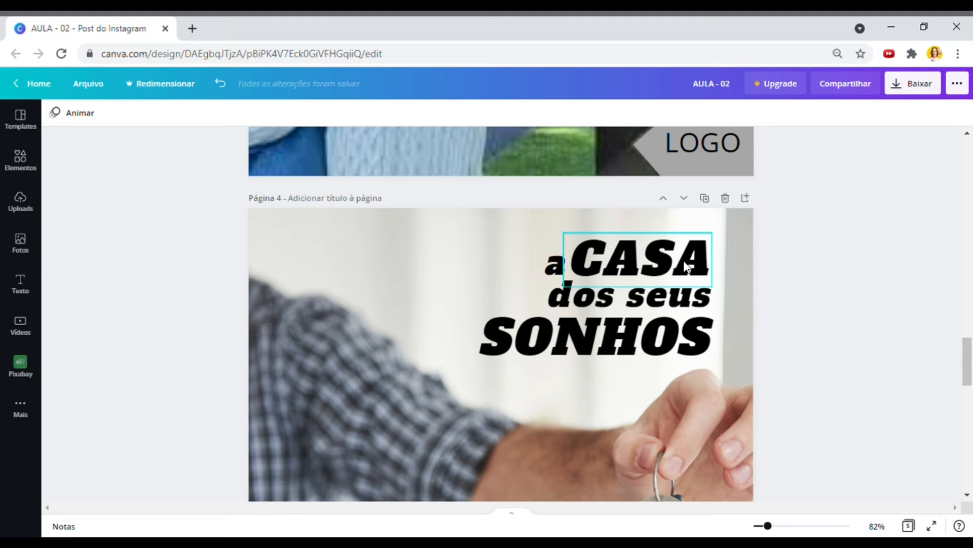
# - Color CASA and SONHOS dark blue from the default colors
pyautogui.click(615, 260)
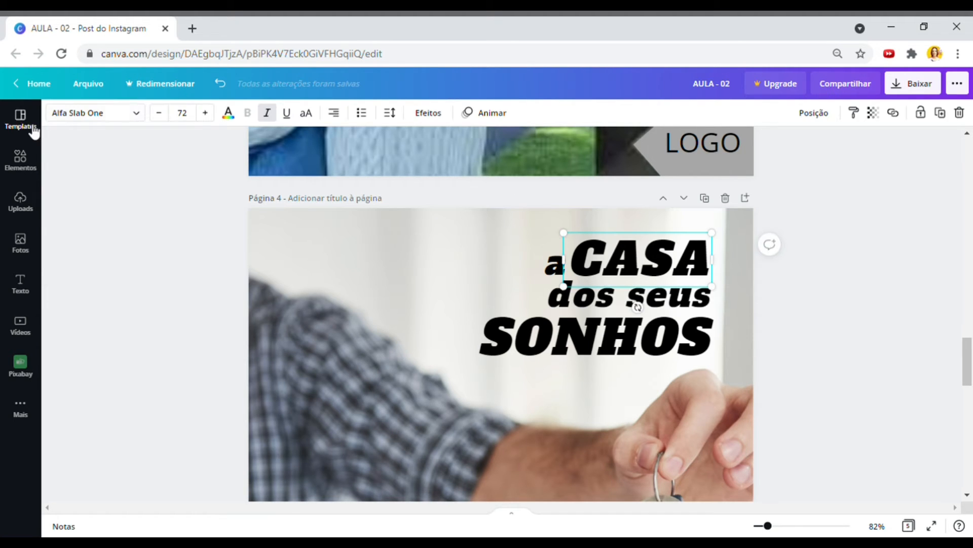
pyautogui.click(233, 117)
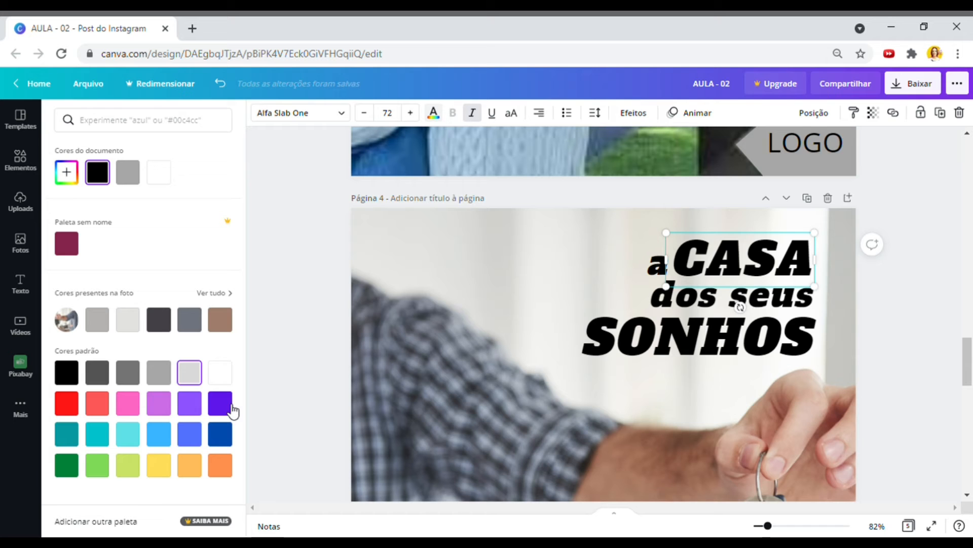
pyautogui.click(220, 434)
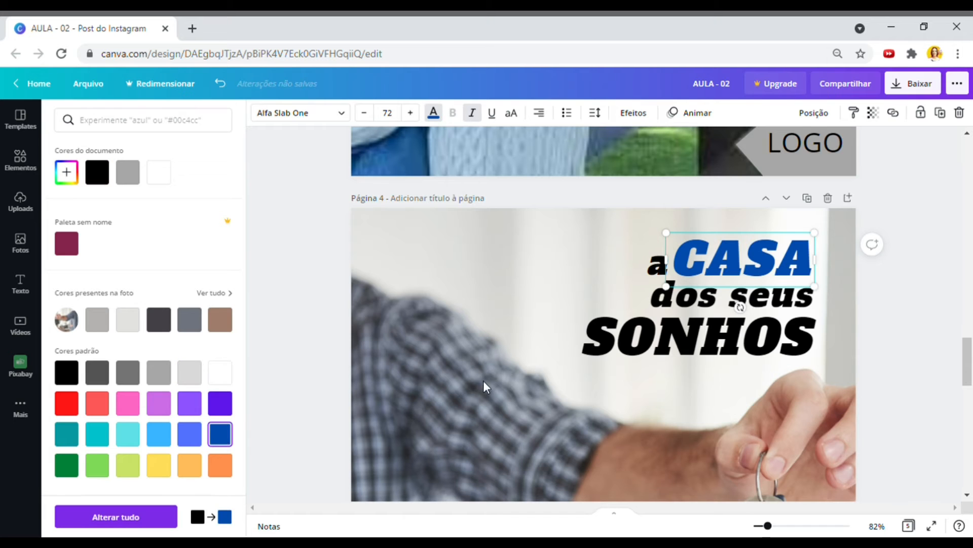
pyautogui.click(685, 355)
pyautogui.click(220, 434)
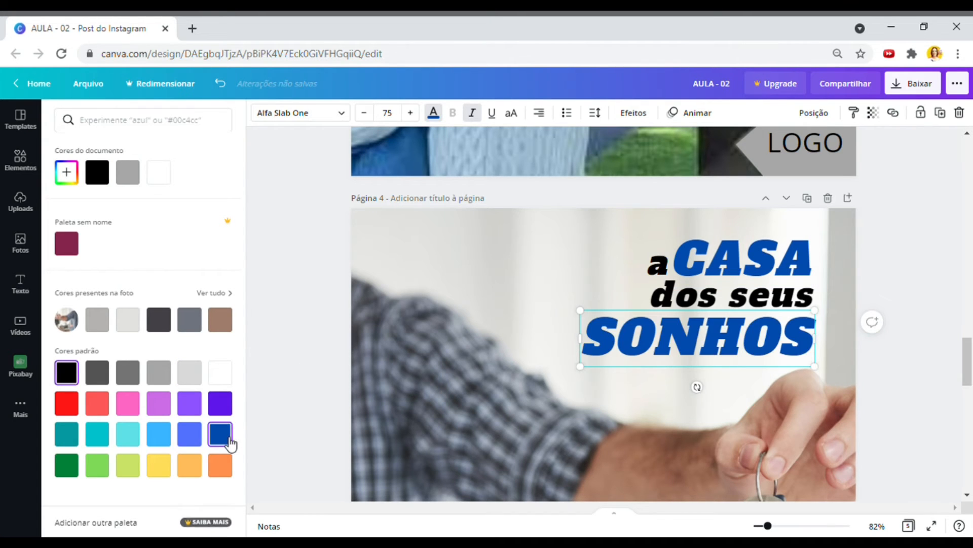
# - Color the small 'a' and 'dos seus' bright green
pyautogui.click(658, 265)
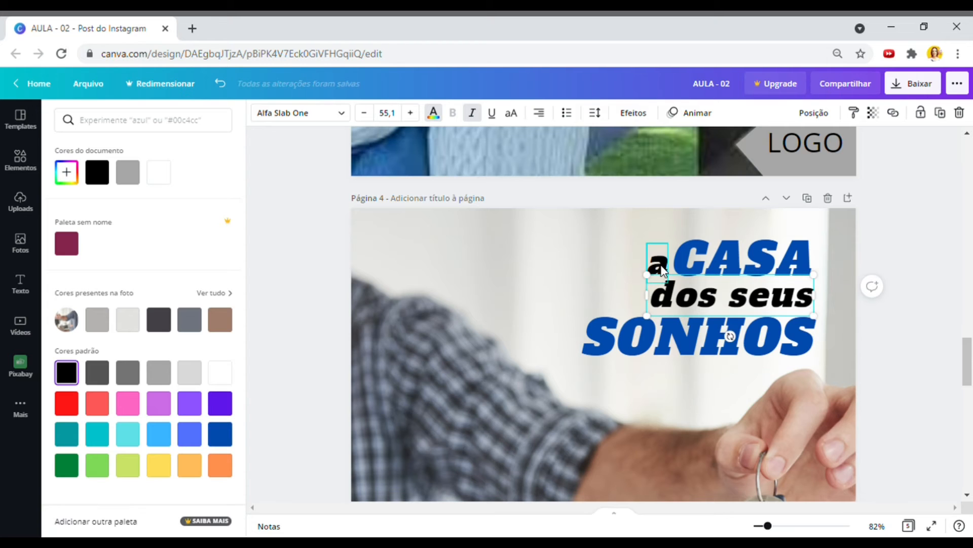
pyautogui.click(668, 287)
pyautogui.keyDown('shift'); pyautogui.click(662, 269); pyautogui.keyUp('shift')
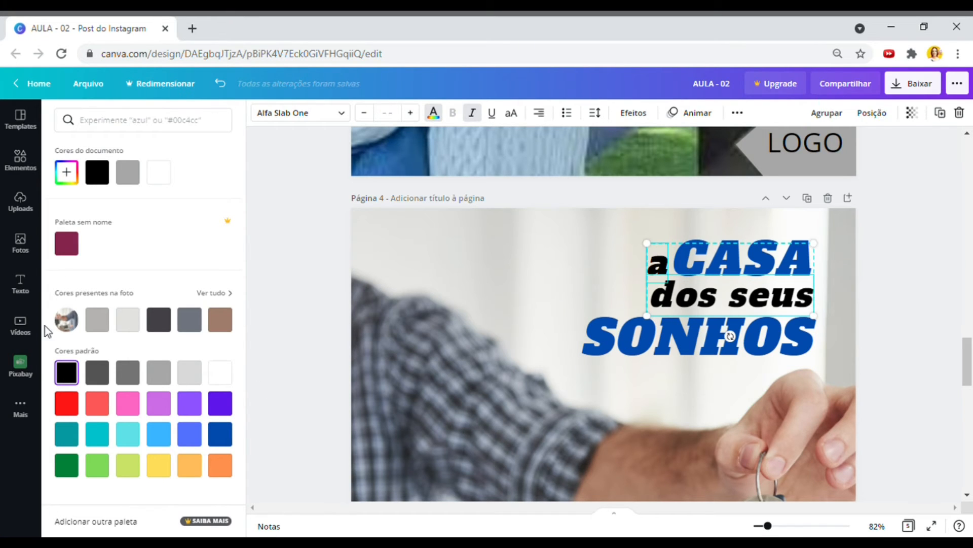
pyautogui.click(134, 471)
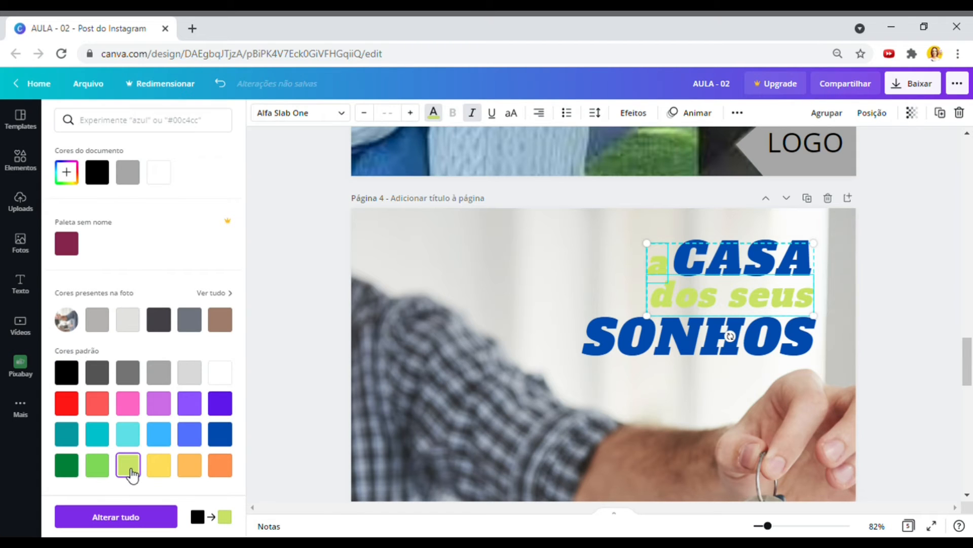
pyautogui.click(108, 471)
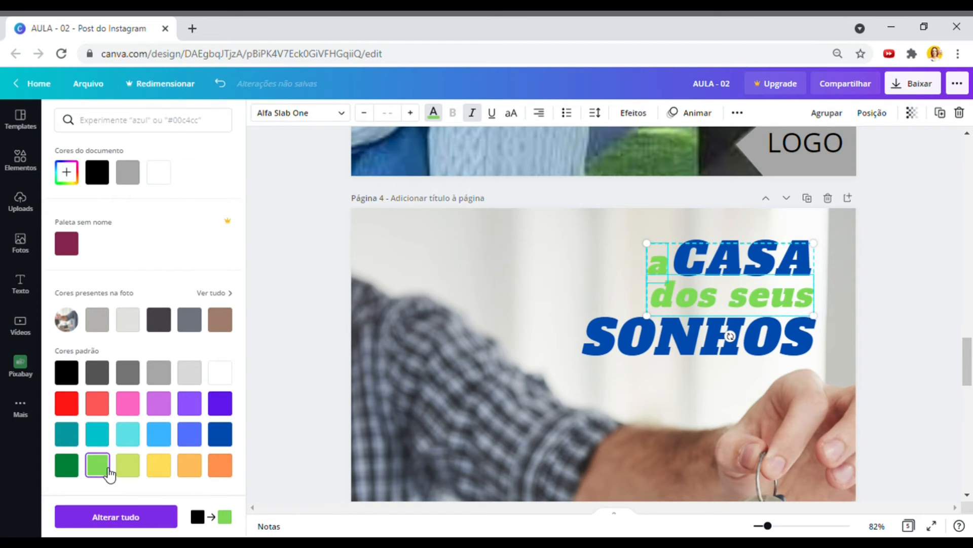
pyautogui.click(899, 390)
pyautogui.click(852, 414)
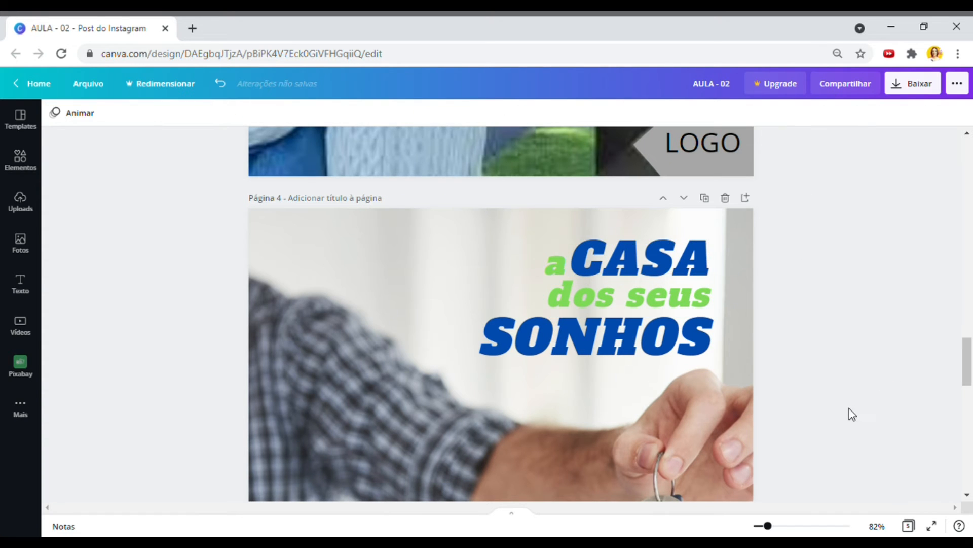
pyautogui.click(567, 358)
# - Scale up the three-line headline on page 4 as one group
pyautogui.moveTo(489, 372); pyautogui.dragTo(502, 367)
pyautogui.moveTo(861, 395); pyautogui.dragTo(481, 304)
pyautogui.moveTo(501, 372); pyautogui.dragTo(461, 390)
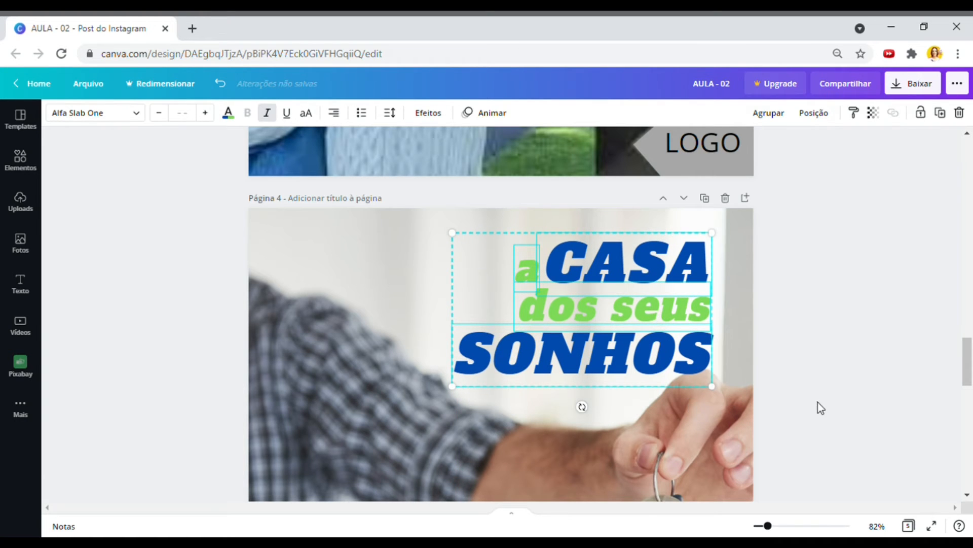
# - Zoom out to 61% and delete the 'depois da tarefa,' text on page 4
pyautogui.scroll(-2, 816, 401)
pyautogui.moveTo(768, 525); pyautogui.dragTo(763, 526)
pyautogui.click(780, 446)
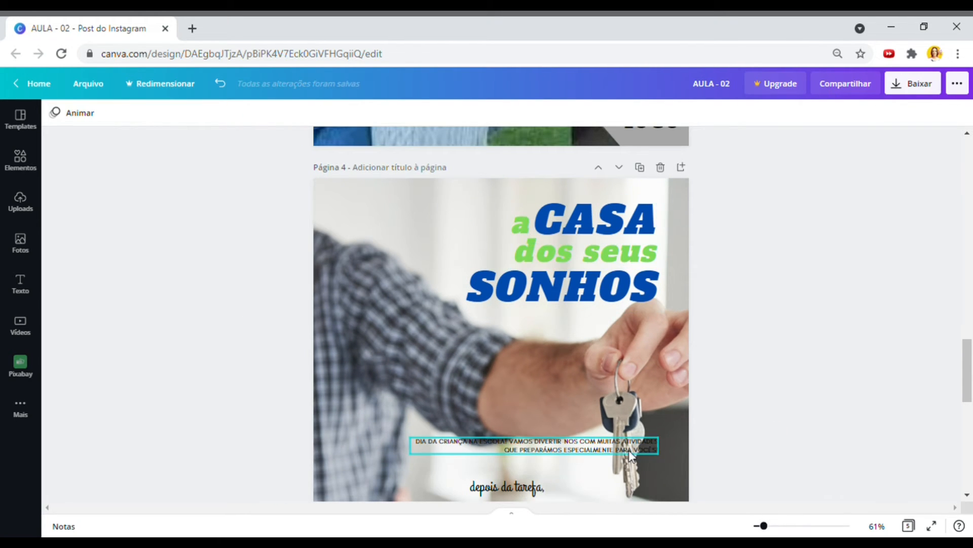
pyautogui.scroll(-2, 721, 424)
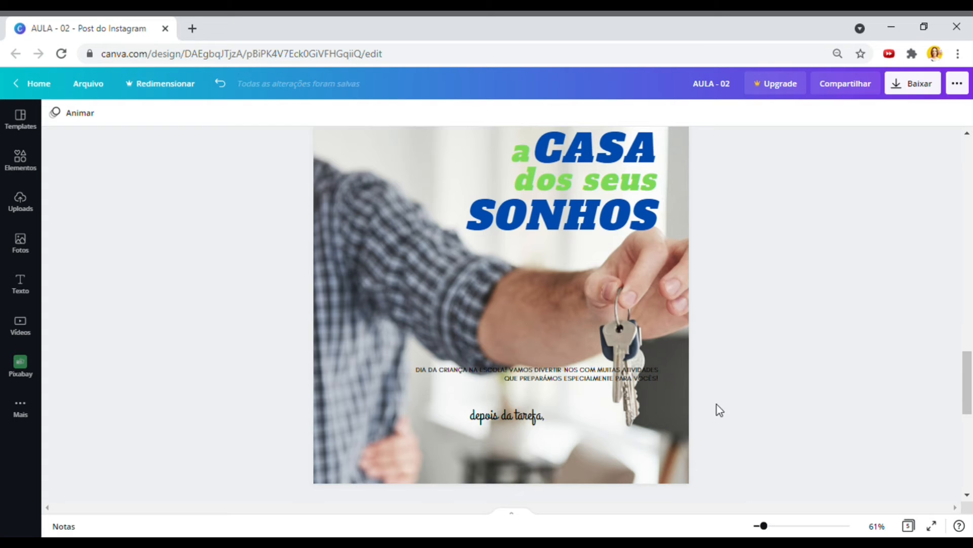
pyautogui.click(515, 412)
pyautogui.press('Delete')
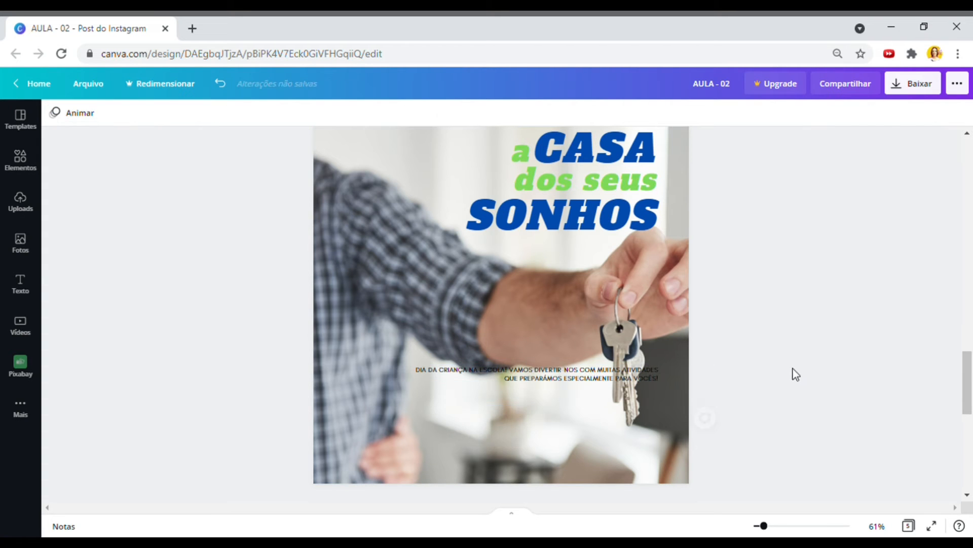
# - Move the small caption left and down, then select the logo on page 4
pyautogui.moveTo(591, 384); pyautogui.dragTo(458, 397)
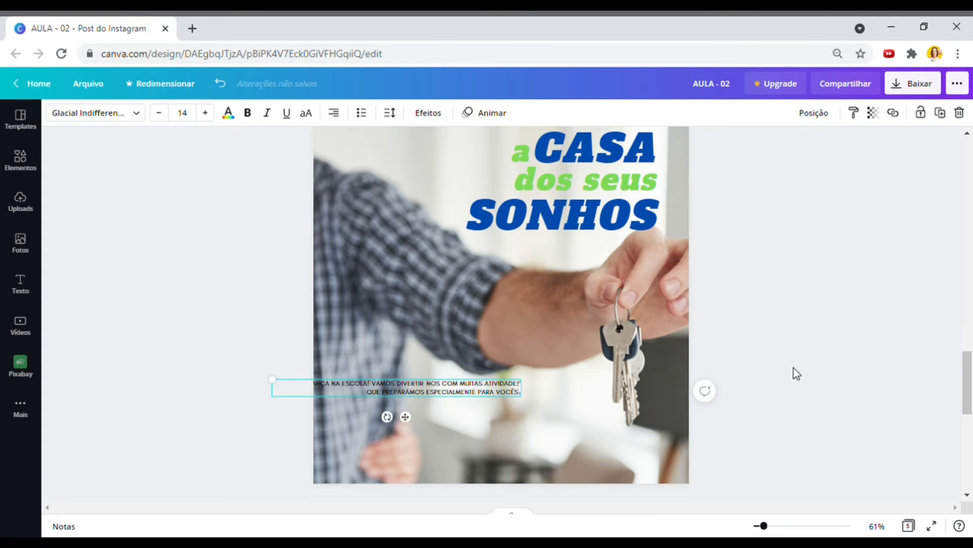
pyautogui.scroll(5, 793, 373)
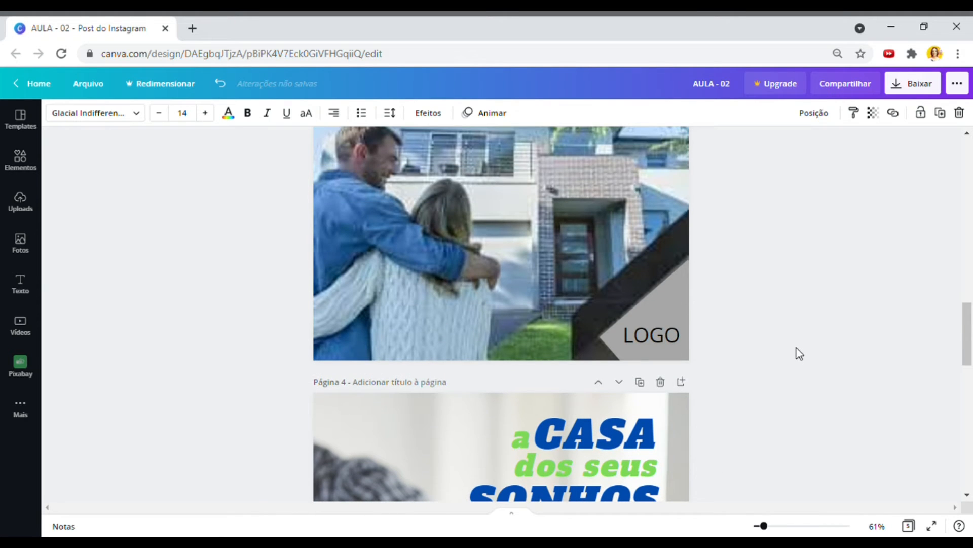
pyautogui.scroll(-1, 800, 353)
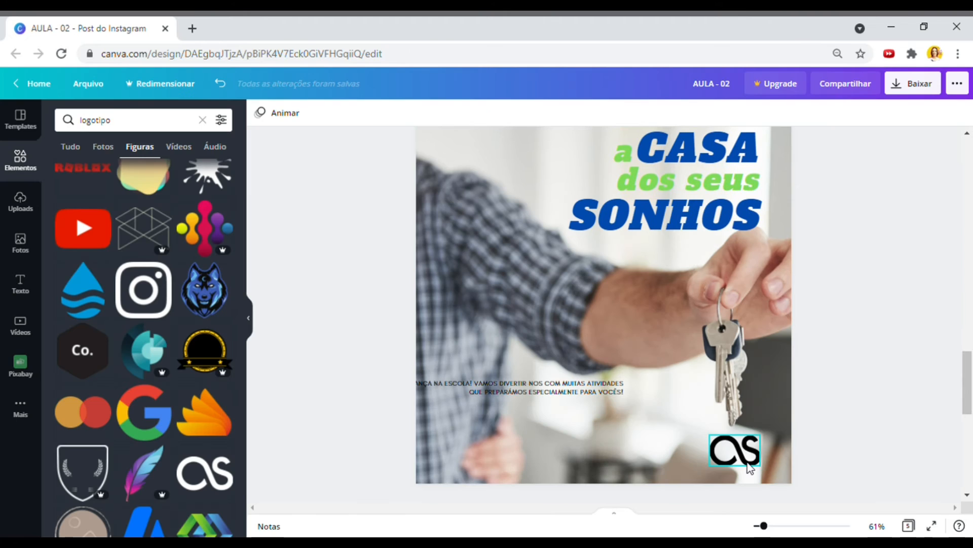
pyautogui.click(738, 461)
# - Place the black logo in page 4's bottom-right corner
pyautogui.moveTo(754, 463); pyautogui.dragTo(634, 468)
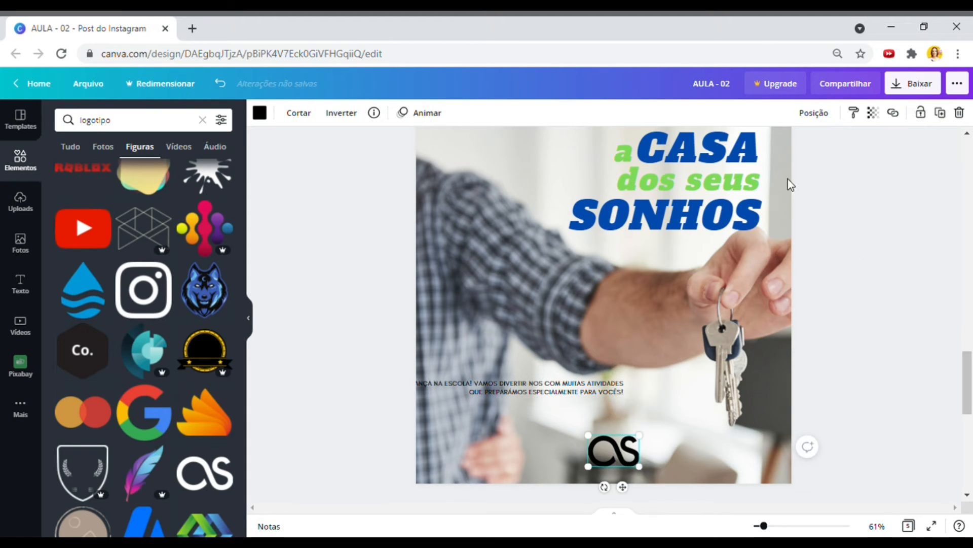
pyautogui.scroll(2, 830, 199)
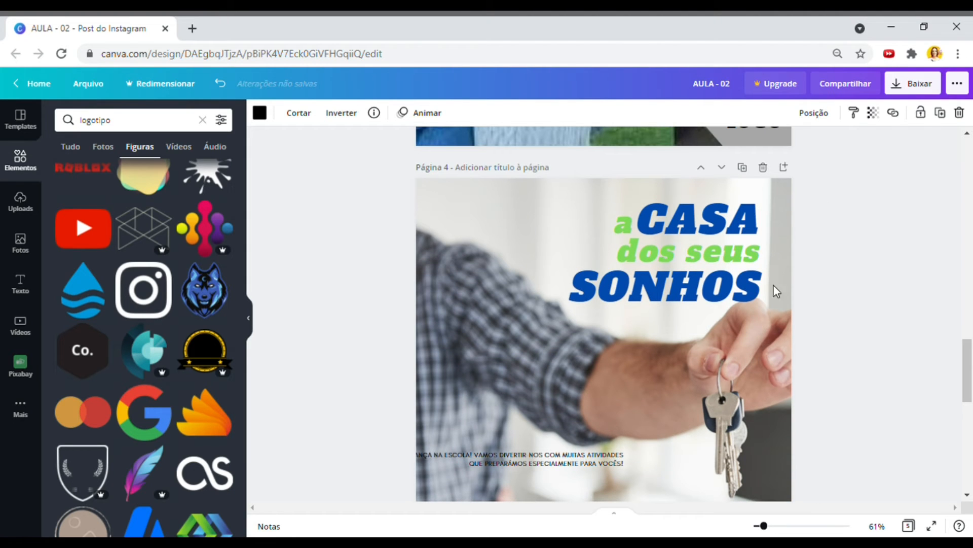
pyautogui.scroll(-2, 871, 306)
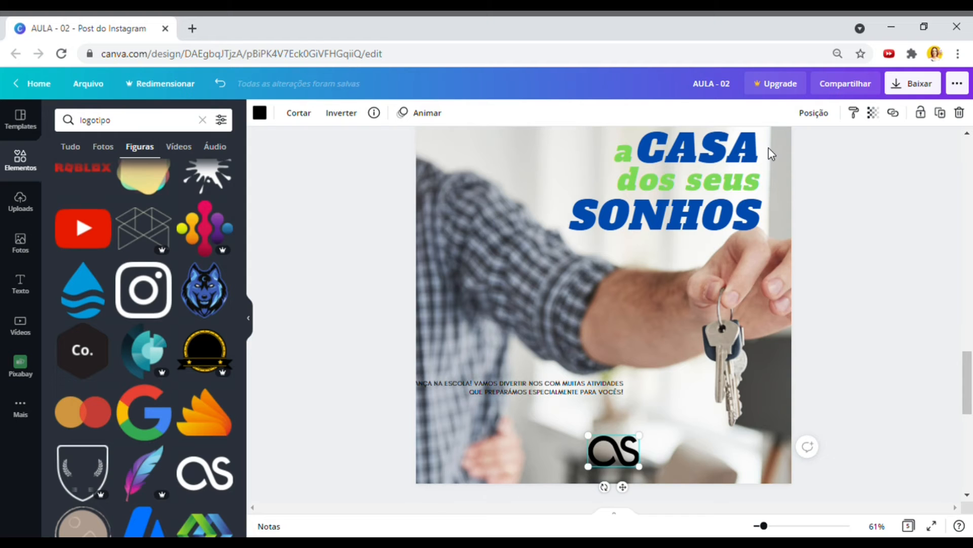
pyautogui.scroll(-2, 643, 329)
pyautogui.moveTo(628, 378); pyautogui.dragTo(755, 387)
pyautogui.scroll(4, 838, 324)
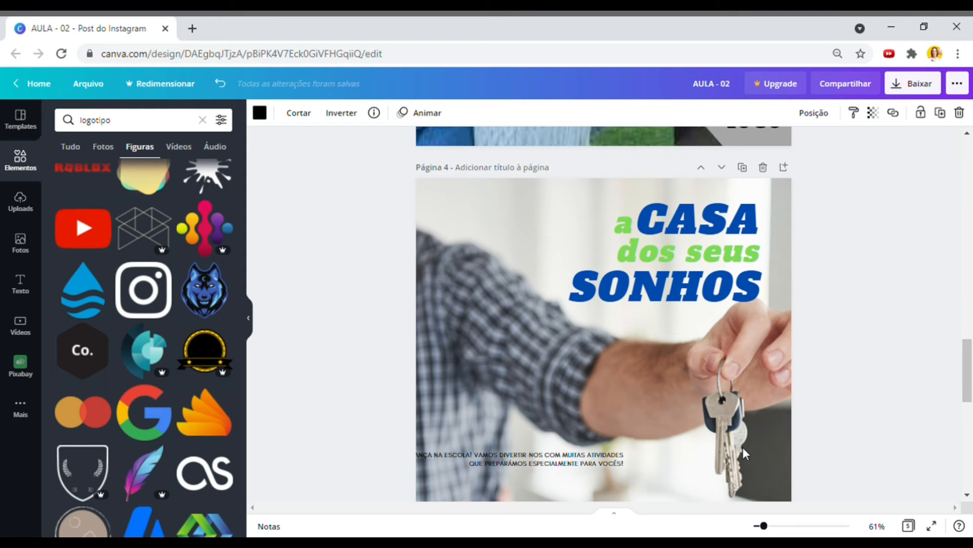
pyautogui.scroll(-2, 762, 439)
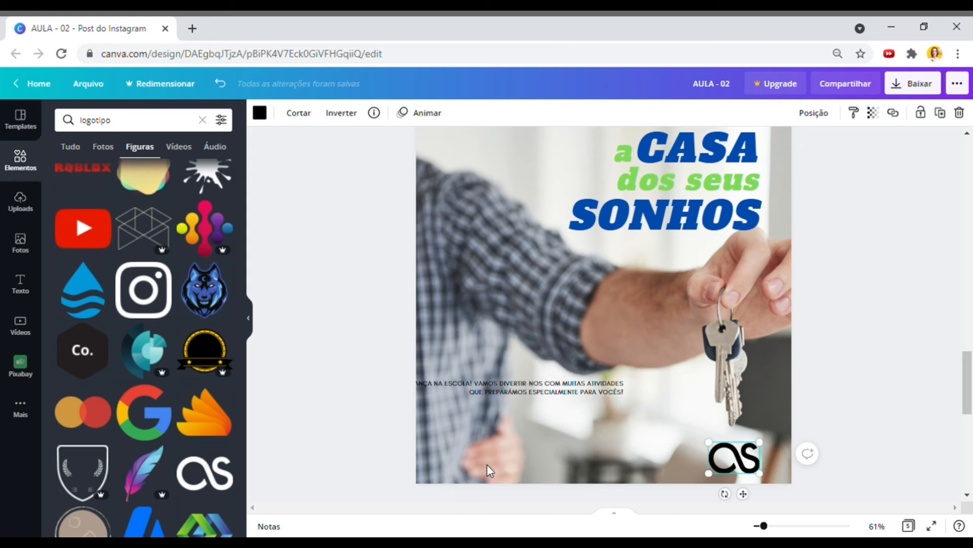
# - Delete the small caption text from page 4
pyautogui.click(750, 185)
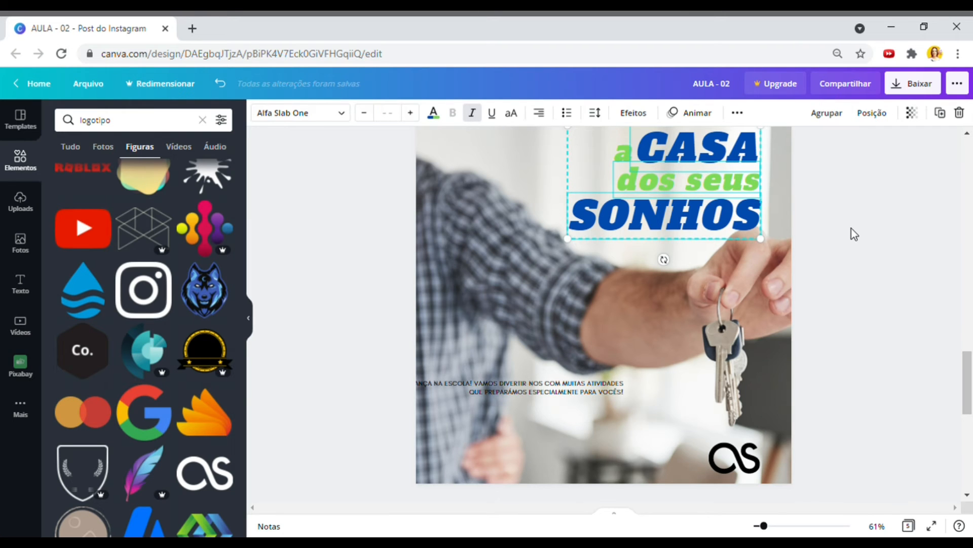
pyautogui.scroll(3, 851, 228)
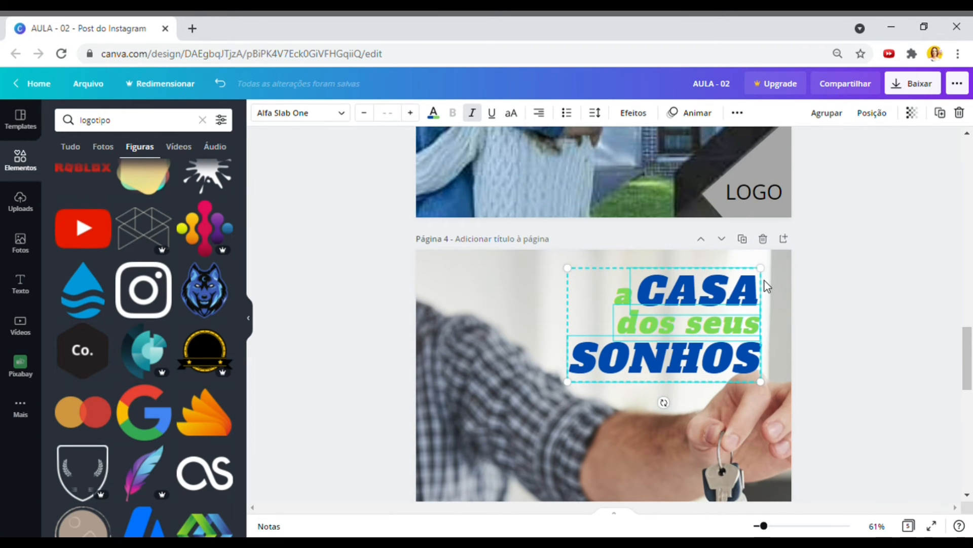
pyautogui.scroll(-3, 784, 432)
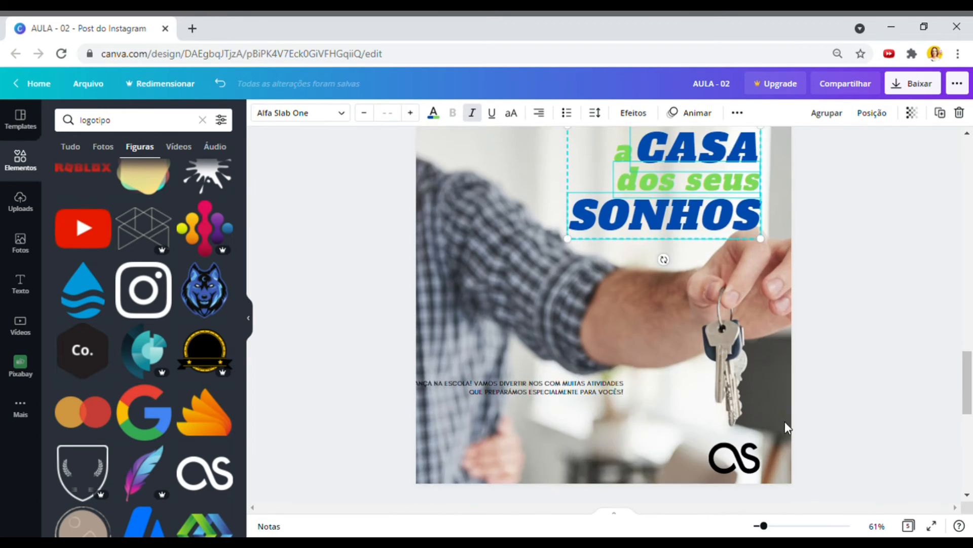
pyautogui.click(567, 391)
pyautogui.press('Delete')
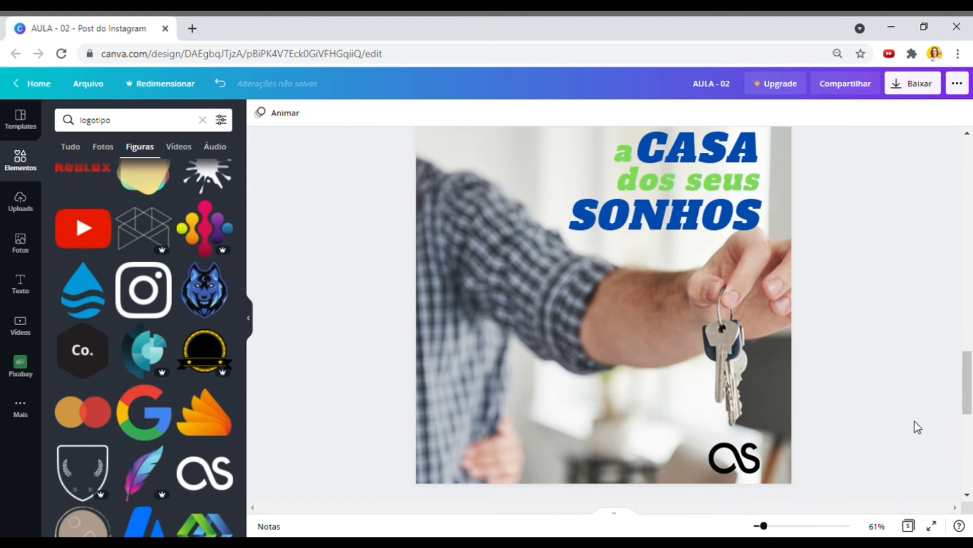
# - Clear the 'logotipo' search in the Elementos panel
pyautogui.moveTo(764, 525); pyautogui.dragTo(760, 526)
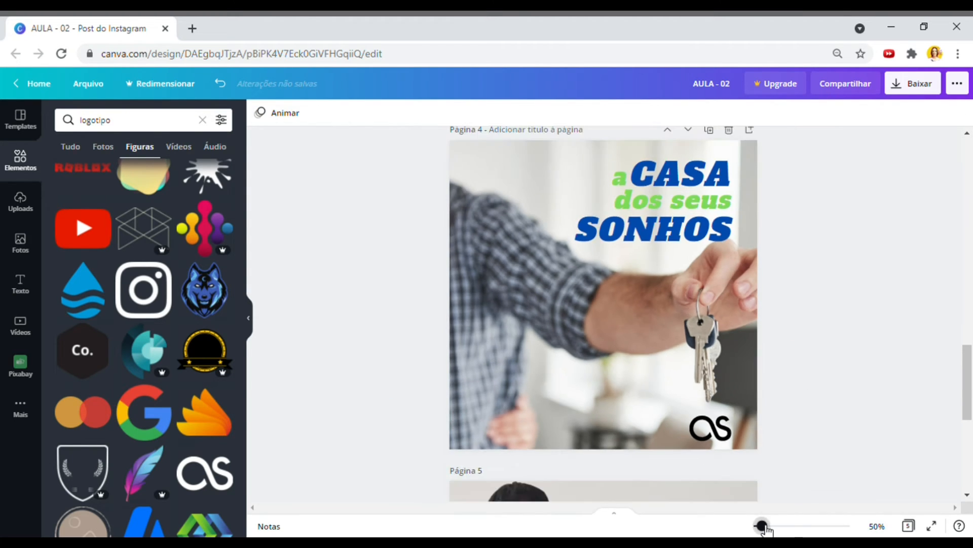
pyautogui.scroll(5, 795, 378)
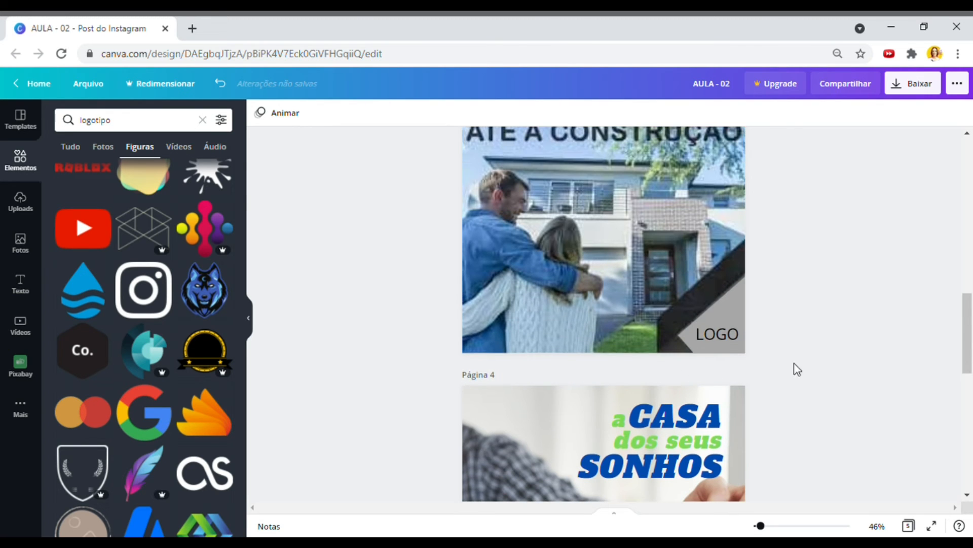
pyautogui.scroll(1, 635, 173)
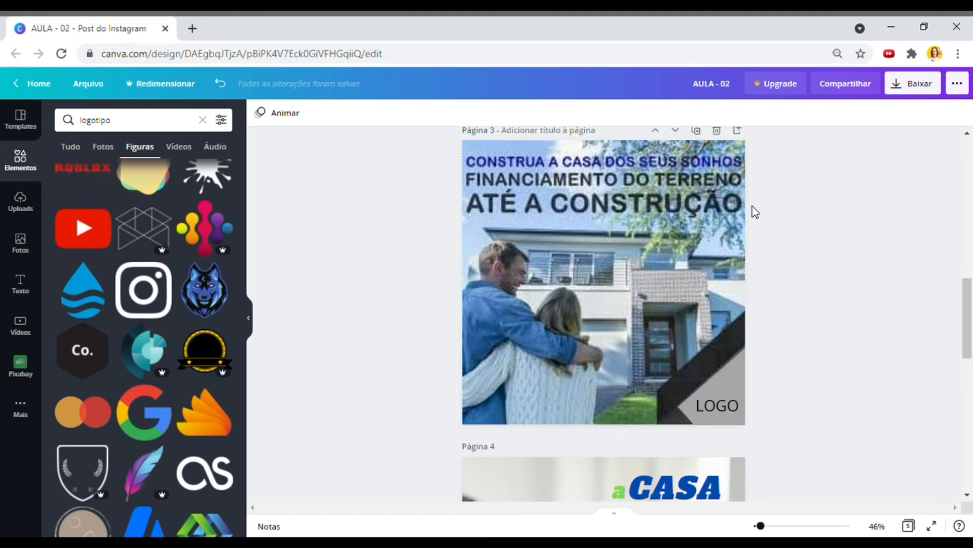
pyautogui.scroll(-5, 876, 437)
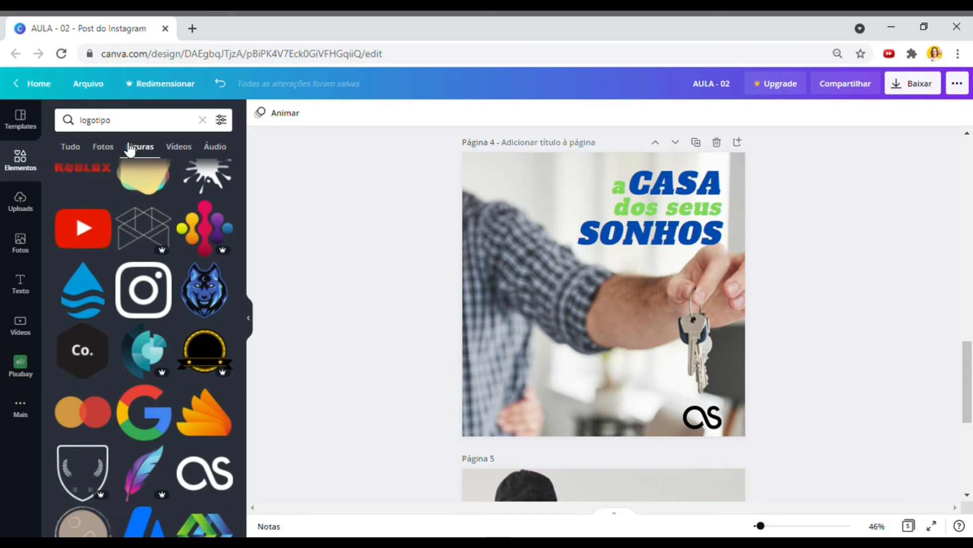
pyautogui.click(25, 241)
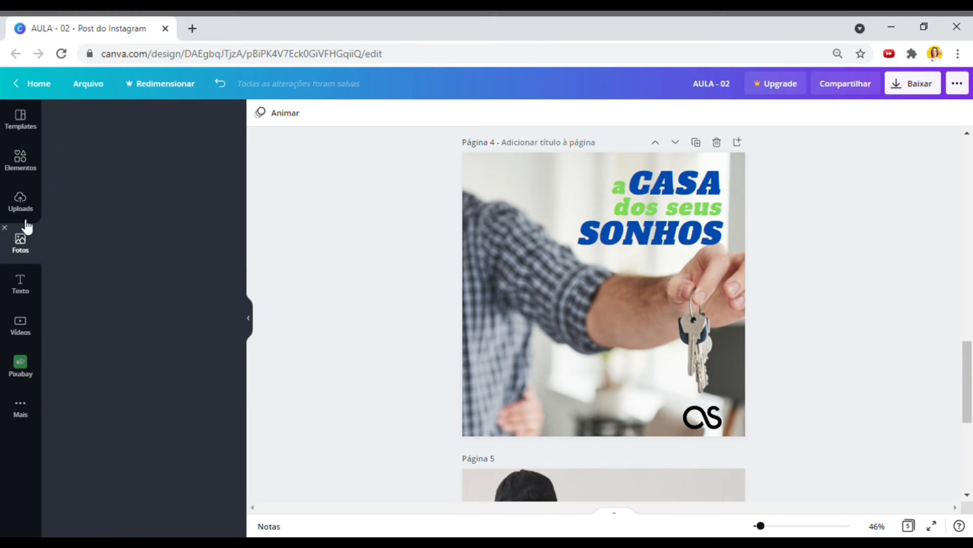
pyautogui.click(20, 159)
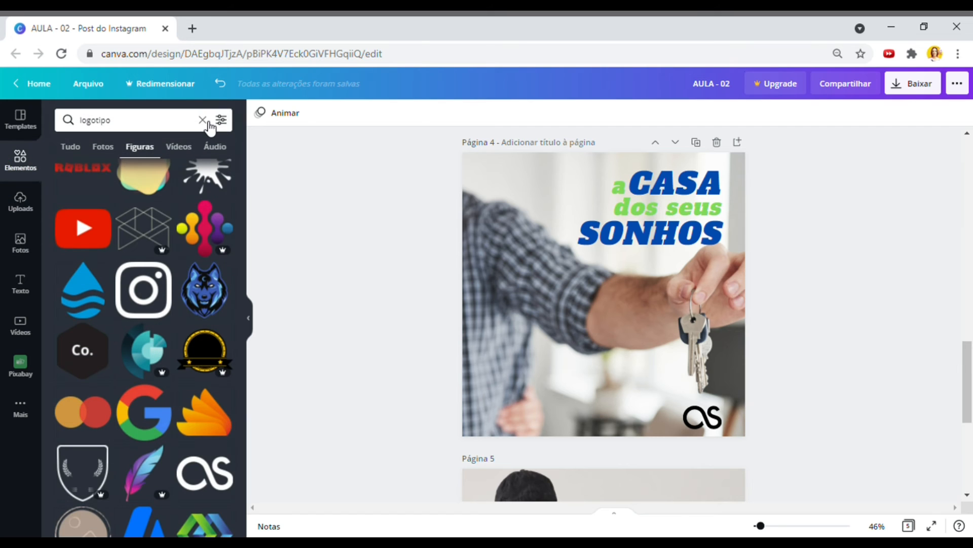
pyautogui.click(202, 120)
# - Marquee-select all the title text on page 4
pyautogui.scroll(-5, 800, 265)
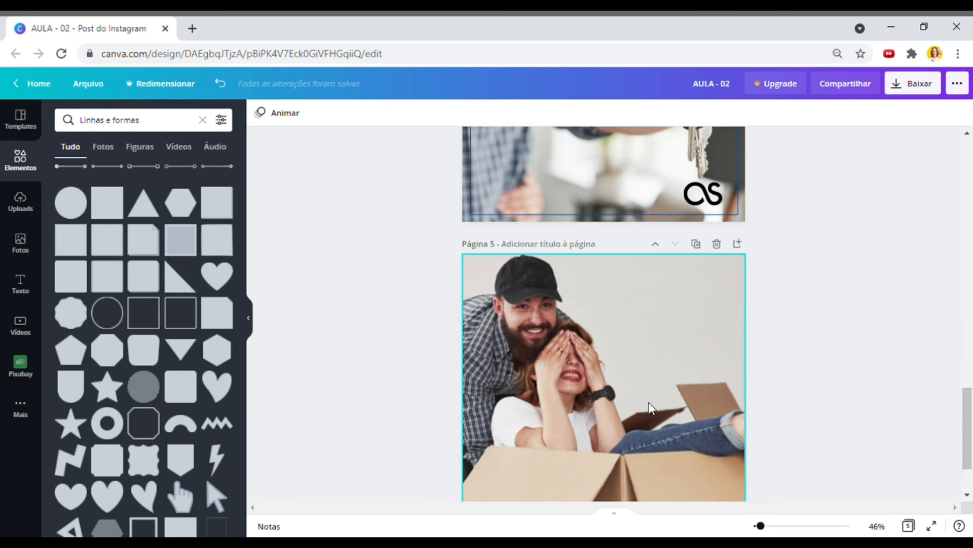
pyautogui.scroll(4, 851, 380)
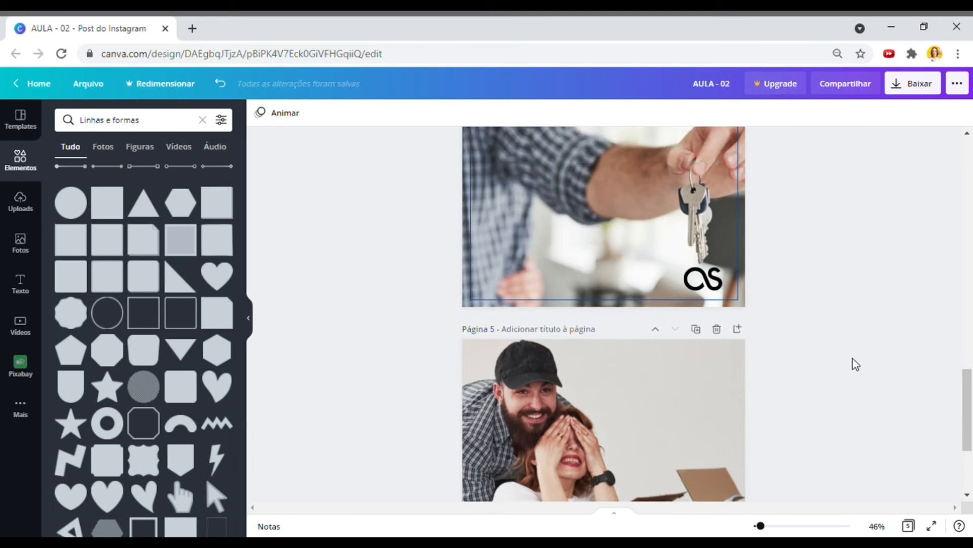
pyautogui.moveTo(798, 274); pyautogui.dragTo(599, 169)
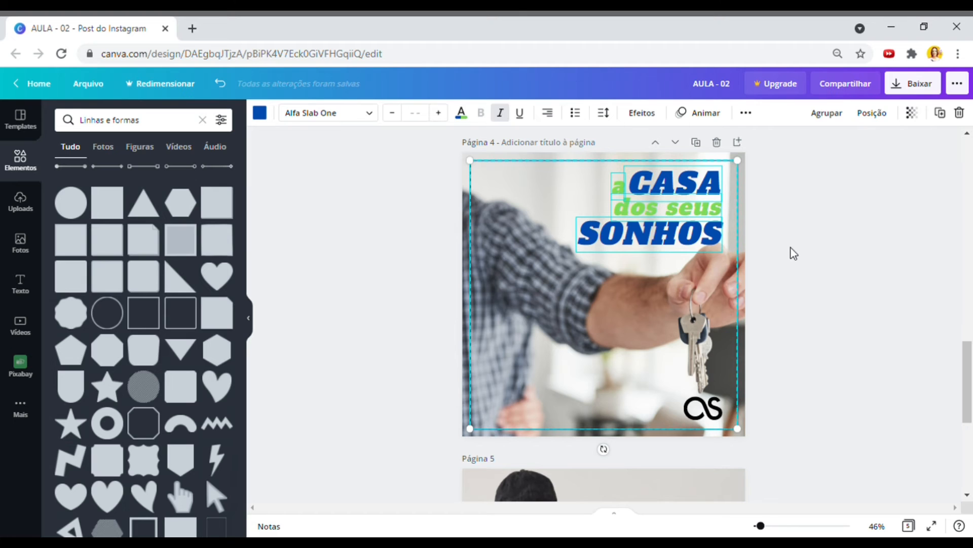
pyautogui.scroll(-5, 804, 315)
# - Undo the accidental grey-square paste on page 5's couple photo
pyautogui.click(711, 322)
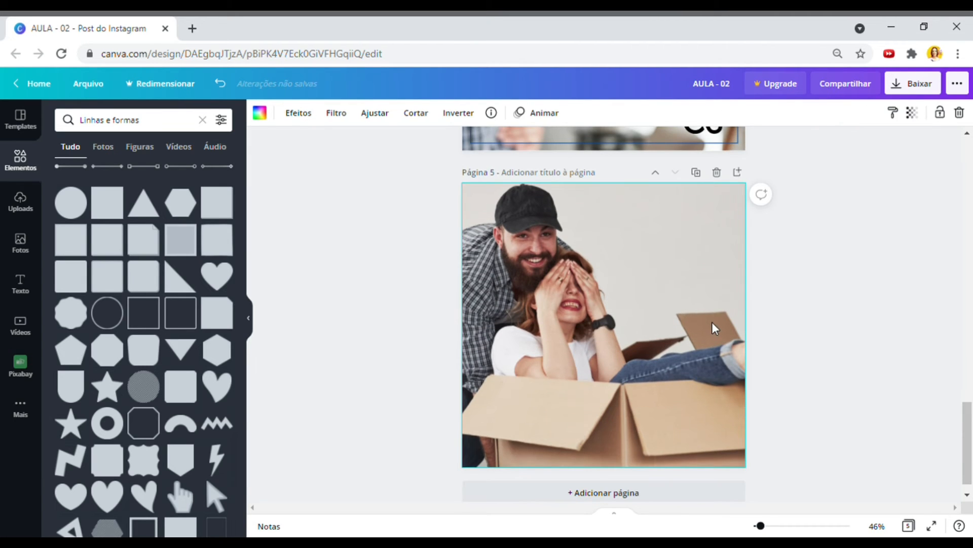
pyautogui.hotkey('ctrl', 'v')
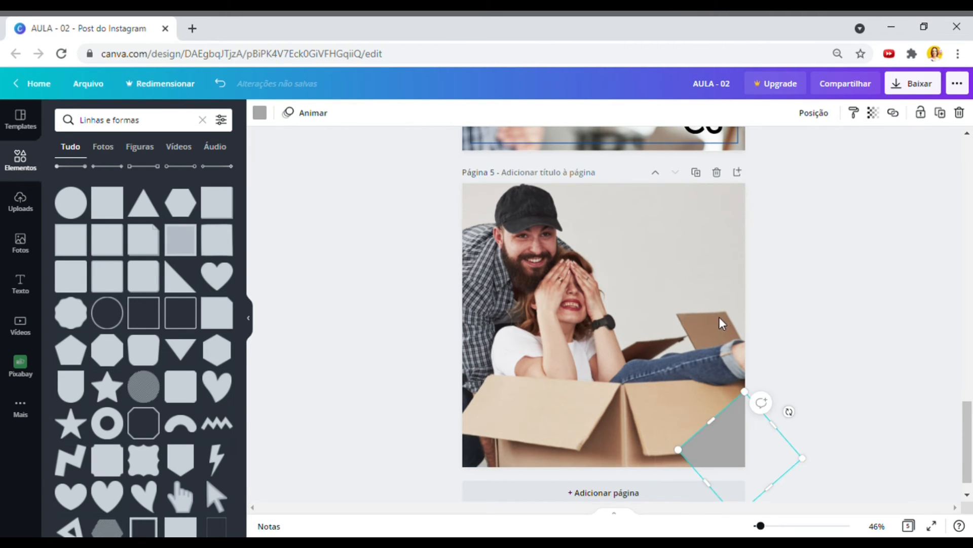
pyautogui.hotkey('ctrl', 'z')
# - Select all three title texts on page 4 and copy them
pyautogui.scroll(5, 754, 309)
pyautogui.moveTo(787, 318); pyautogui.dragTo(693, 445)
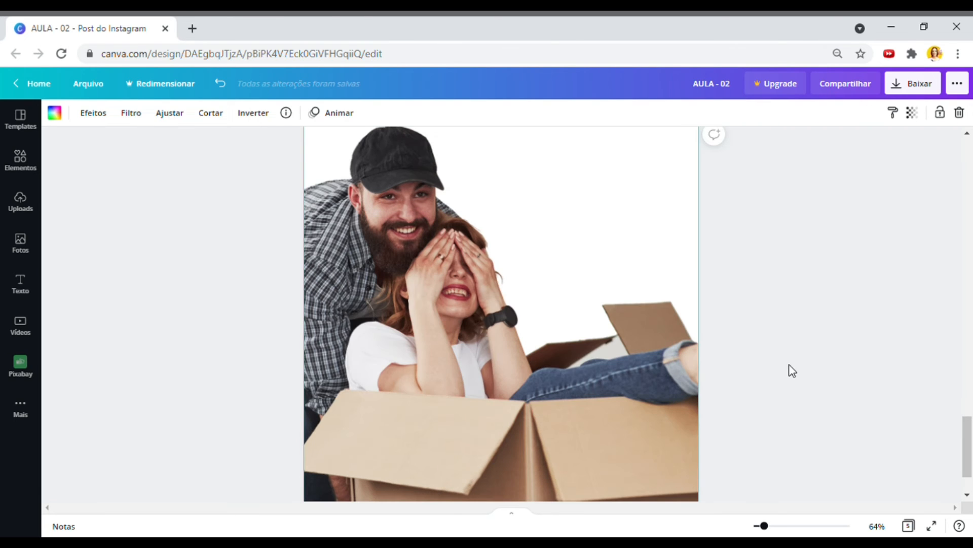
pyautogui.scroll(8, 791, 370)
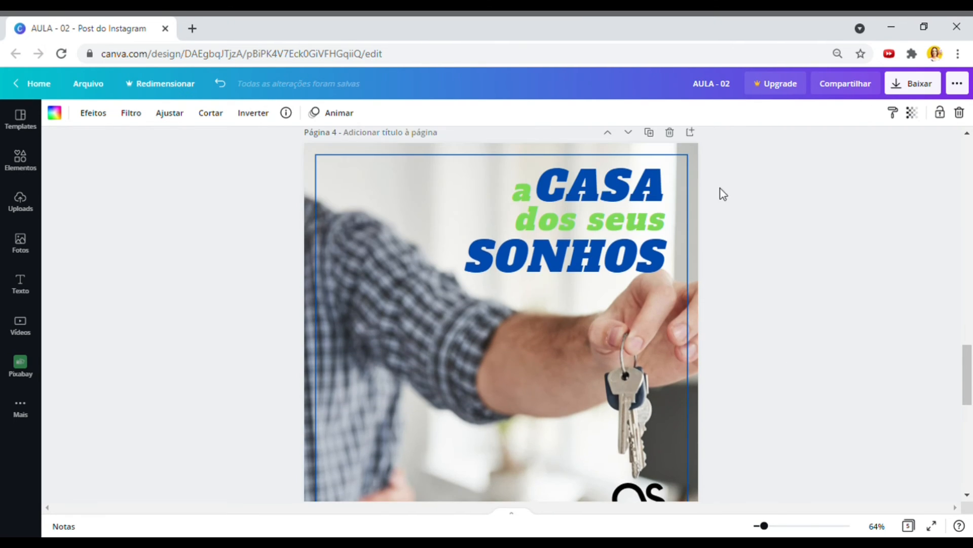
pyautogui.click(645, 205)
pyautogui.moveTo(730, 157); pyautogui.dragTo(526, 274)
pyautogui.hotkey('ctrl', 'c')
pyautogui.scroll(-6, 642, 212)
pyautogui.click(642, 212)
# - Paste the title onto page 5 and shrink the SONHOS word
pyautogui.hotkey('ctrl', 'v')
pyautogui.scroll(1, 641, 212)
pyautogui.click(578, 310)
pyautogui.moveTo(471, 337); pyautogui.dragTo(501, 344)
# - Resize the pasted 'a CASA' group and SONHOS to fit under 'dos seus'
pyautogui.click(606, 241)
pyautogui.click(599, 275)
pyautogui.moveTo(730, 206); pyautogui.dragTo(526, 250)
pyautogui.moveTo(517, 216); pyautogui.dragTo(523, 219)
pyautogui.click(818, 298)
pyautogui.click(580, 309)
pyautogui.moveTo(500, 344); pyautogui.dragTo(508, 342)
pyautogui.click(713, 326)
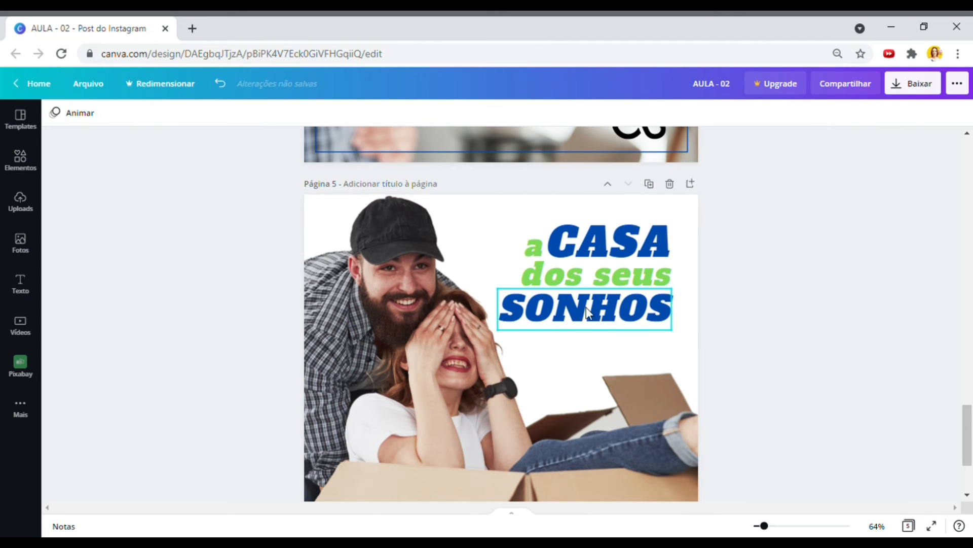
# - Set SONHOS to Bukhari Script, retype it as lowercase 'sonhos' and narrow its box
pyautogui.click(596, 320)
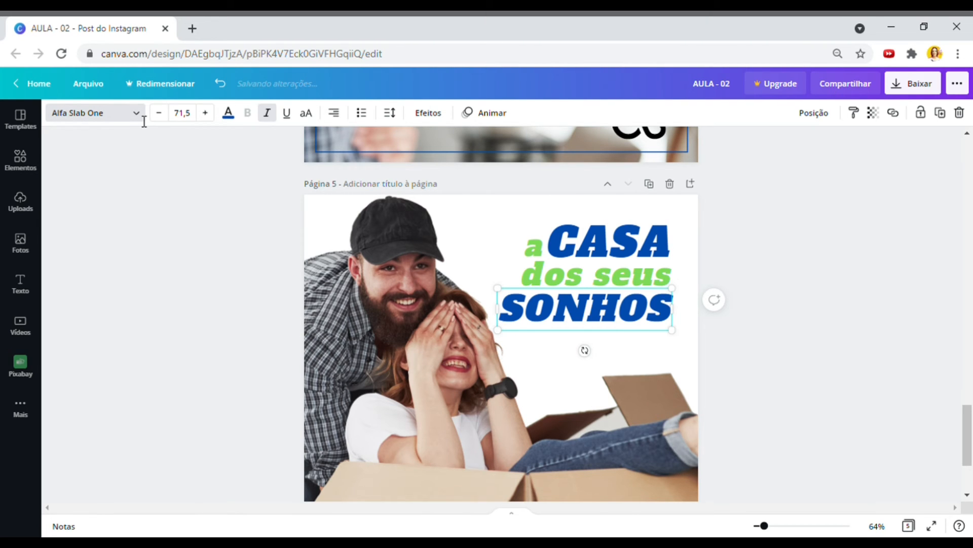
pyautogui.click(143, 120)
pyautogui.click(129, 283)
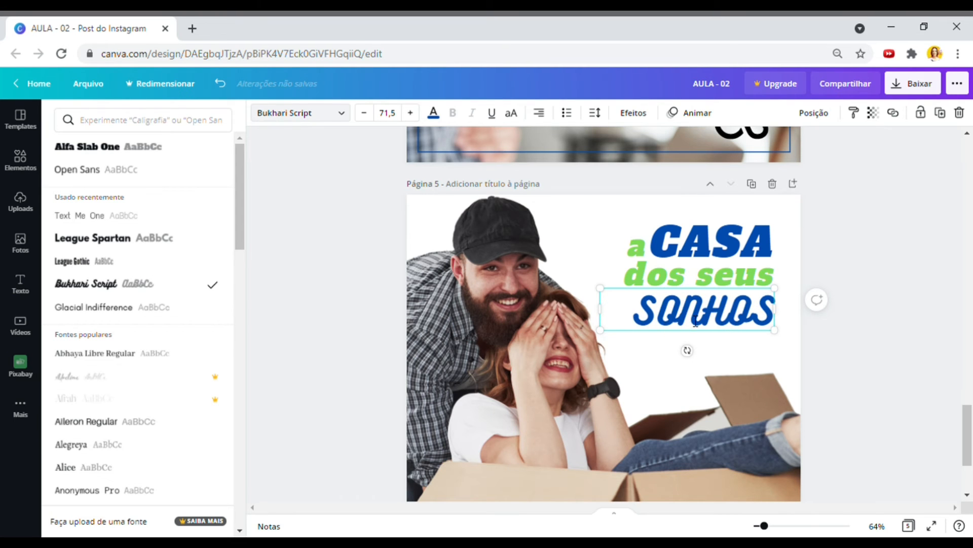
pyautogui.click(666, 323)
pyautogui.moveTo(662, 322); pyautogui.dragTo(776, 316)
pyautogui.moveTo(638, 323); pyautogui.dragTo(786, 325)
pyautogui.hotkey('shift', 'Left')
pyautogui.hotkey('shift', 'Left')
pyautogui.hotkey('shift', 'Left')
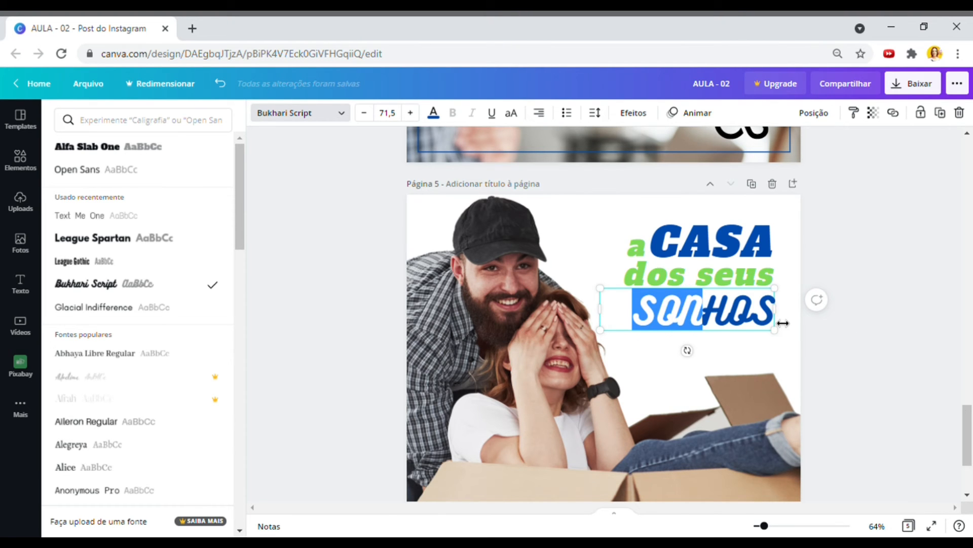
pyautogui.press('Delete')
pyautogui.press('Delete')
pyautogui.press('Delete')
pyautogui.press('Delete')
pyautogui.write('s')
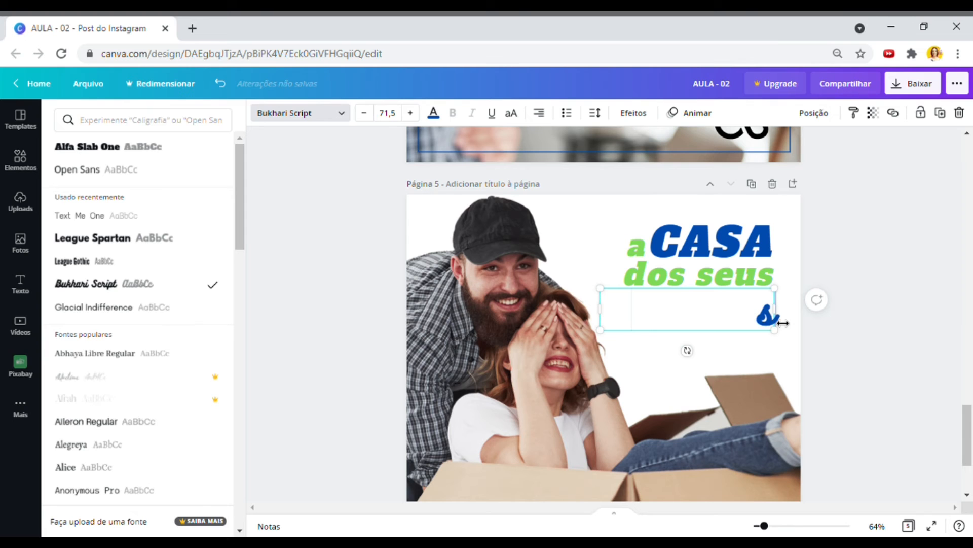
pyautogui.write('onhos')
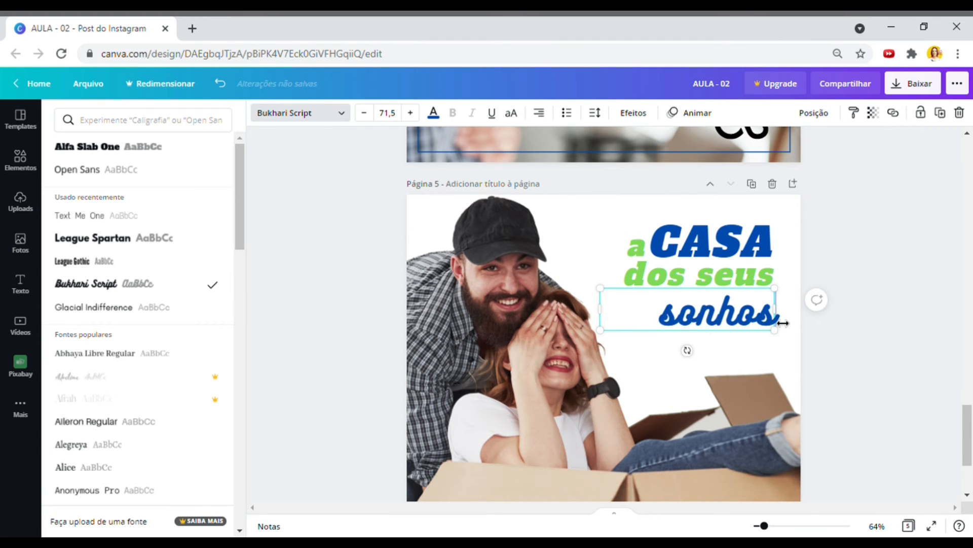
pyautogui.moveTo(604, 319); pyautogui.dragTo(657, 325)
pyautogui.click(841, 338)
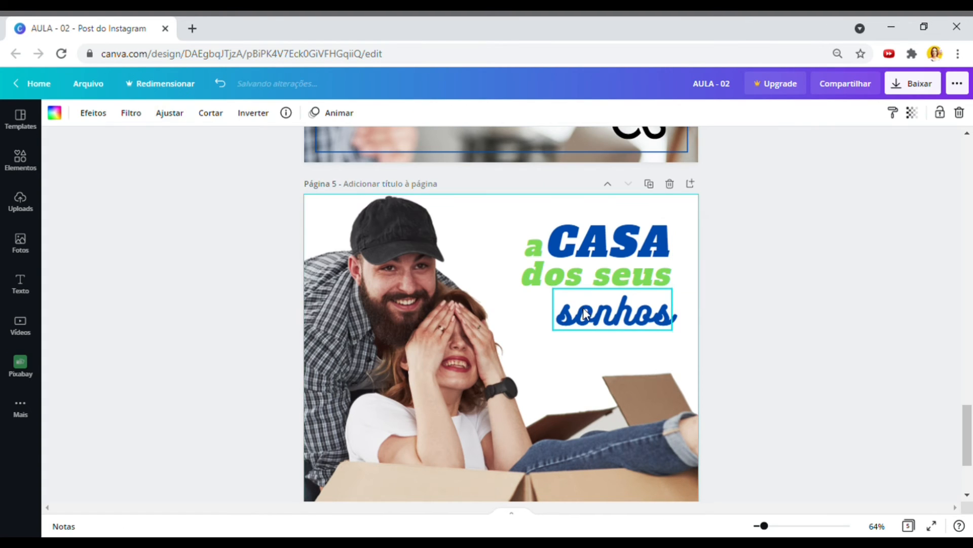
# - Enlarge 'sonhos' to size 103 and move it up toward 'dos seus'
pyautogui.click(634, 310)
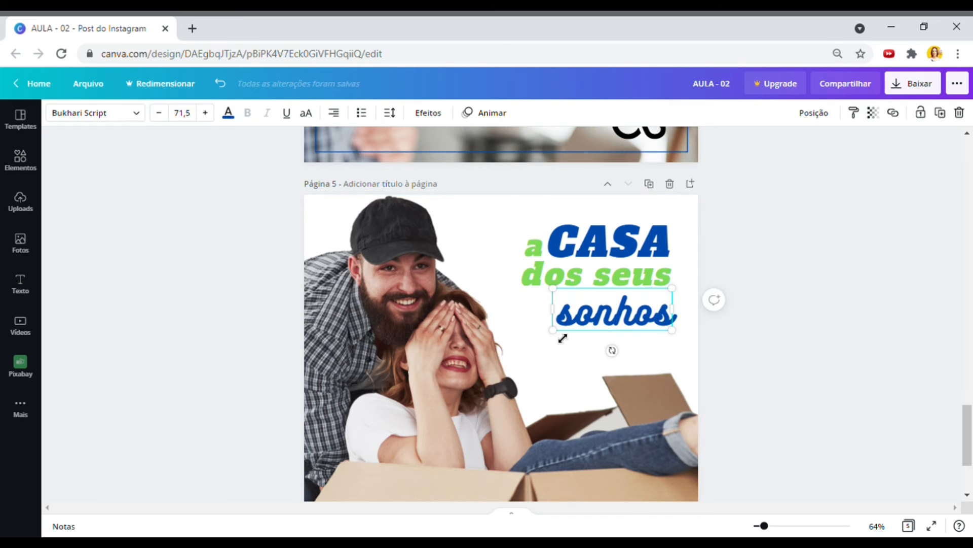
pyautogui.moveTo(543, 349); pyautogui.dragTo(502, 348)
pyautogui.moveTo(605, 331); pyautogui.dragTo(602, 322)
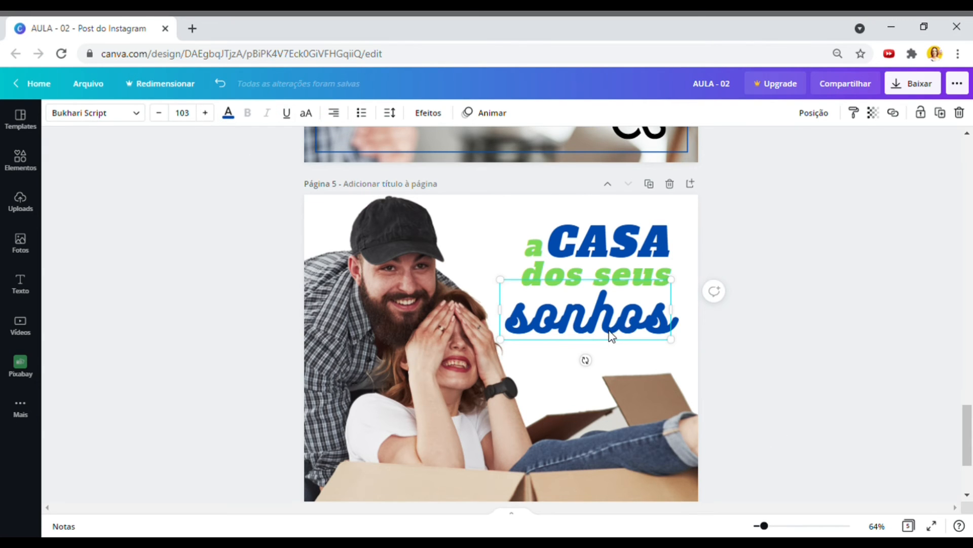
# - Try Jonathan, Josefin Sans, Nickainley and Virtual fonts on 'sonhos', enlarging it to 197
pyautogui.click(136, 113)
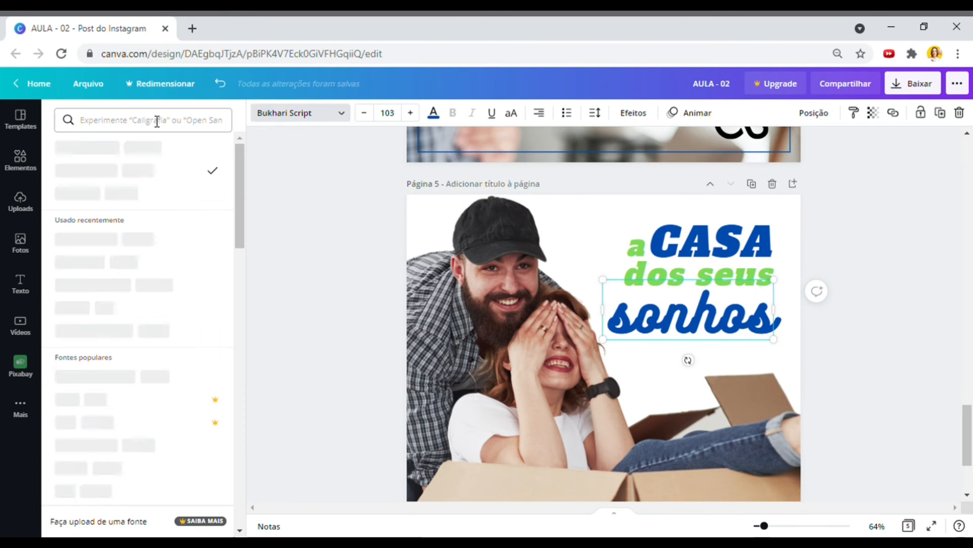
pyautogui.scroll(-1, 158, 330)
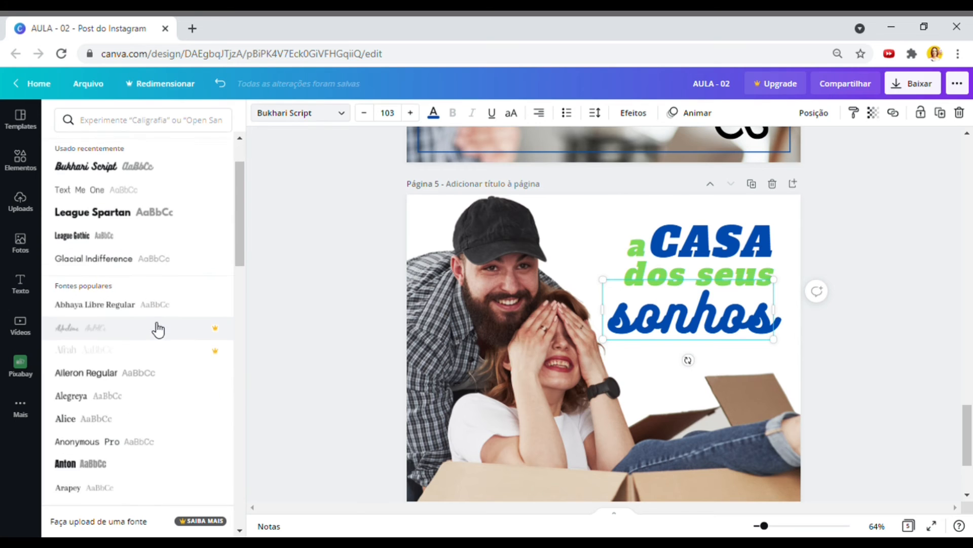
pyautogui.scroll(-10, 157, 330)
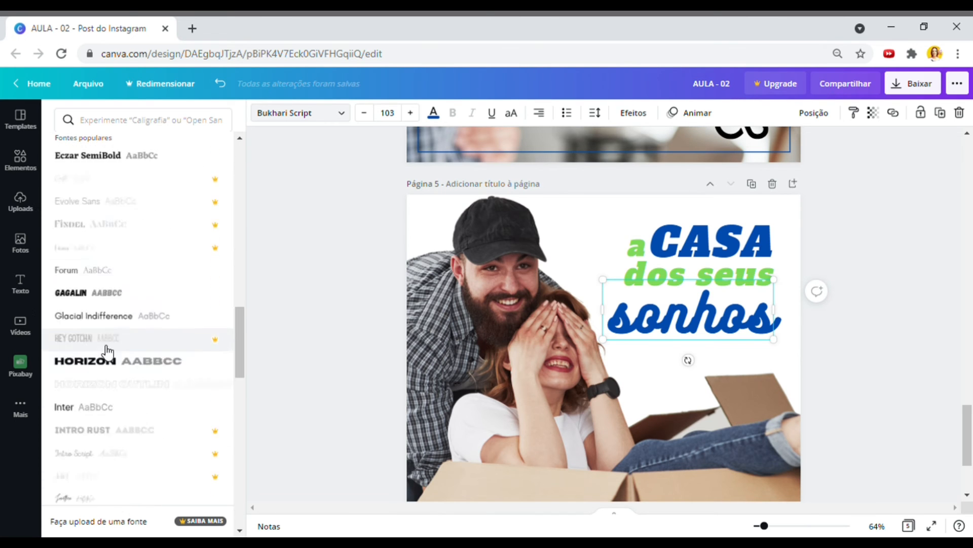
pyautogui.scroll(-3, 108, 352)
pyautogui.click(69, 285)
pyautogui.click(78, 306)
pyautogui.scroll(-7, 99, 313)
pyautogui.click(85, 223)
pyautogui.scroll(-7, 95, 284)
pyautogui.click(85, 262)
pyautogui.moveTo(603, 310); pyautogui.dragTo(696, 310)
pyautogui.moveTo(696, 339); pyautogui.dragTo(627, 394)
# - Apply Better Together Script from the 'cursiva' fonts and tuck 'sonhos' under 'dos seus'
pyautogui.click(92, 121)
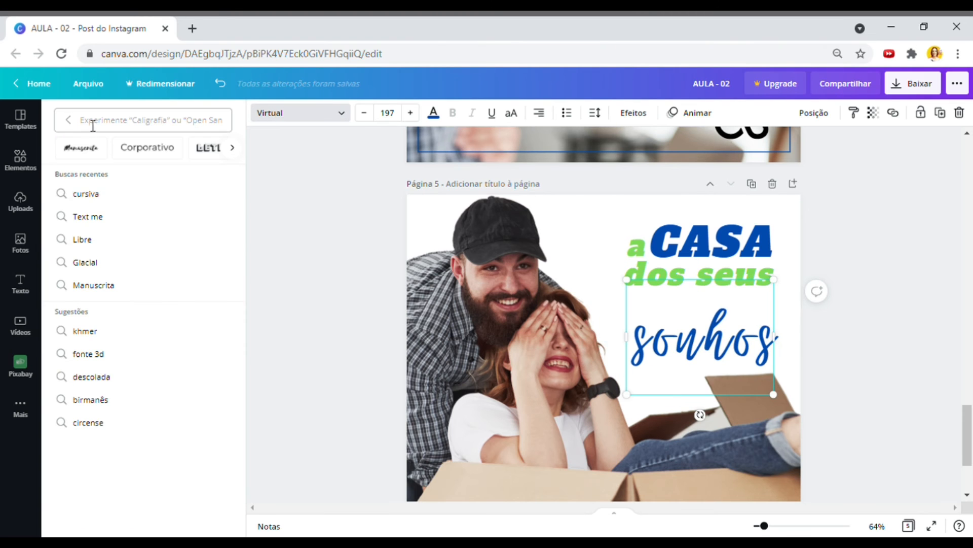
pyautogui.click(92, 196)
pyautogui.click(104, 172)
pyautogui.click(101, 194)
pyautogui.click(89, 241)
pyautogui.click(89, 270)
pyautogui.click(72, 307)
pyautogui.click(72, 332)
pyautogui.click(83, 376)
pyautogui.click(115, 446)
pyautogui.click(87, 378)
pyautogui.moveTo(571, 389)
pyautogui.mouseDown()
pyautogui.moveTo(624, 375)
pyautogui.moveTo(632, 357)
pyautogui.mouseUp()
pyautogui.moveTo(714, 319); pyautogui.dragTo(692, 310)
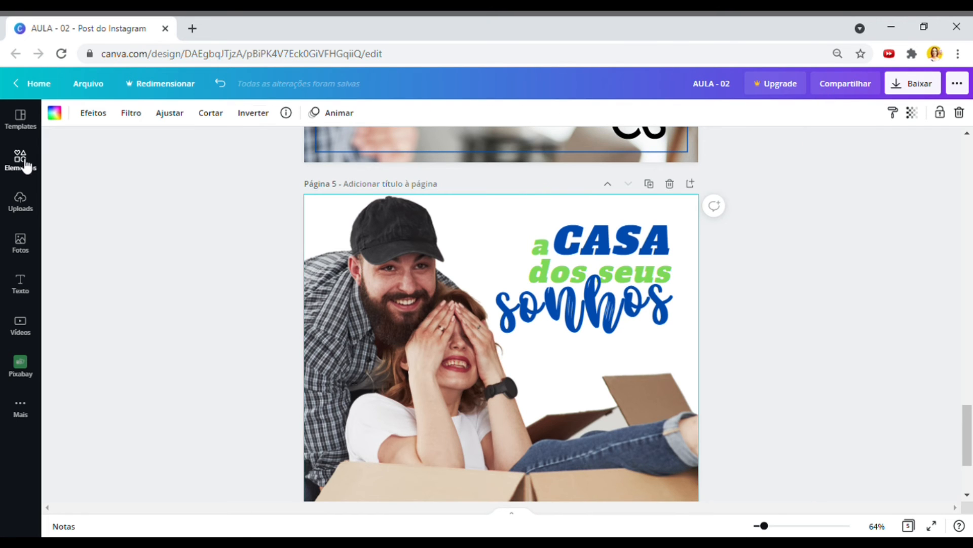
# - Add a circle from Elements to page 5, moving it up-left and enlarging it
pyautogui.click(23, 162)
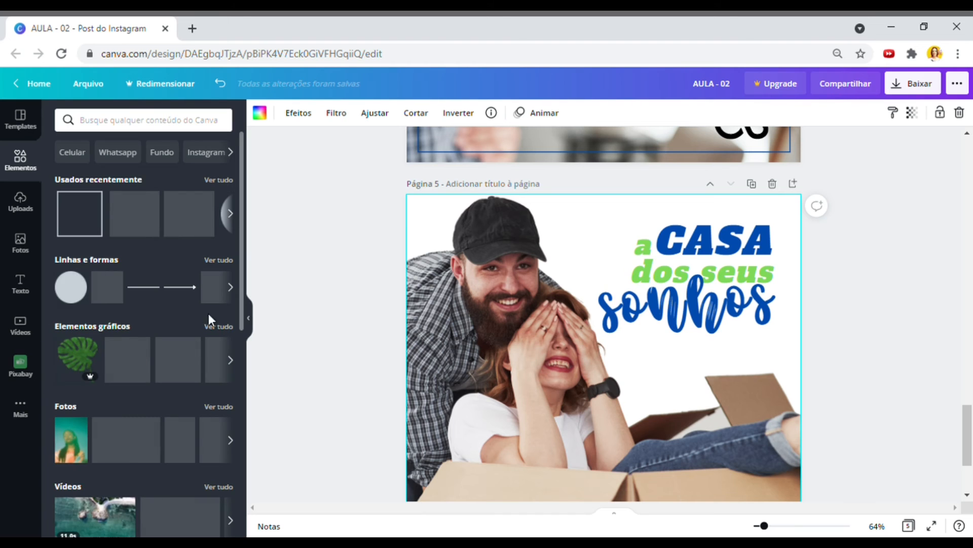
pyautogui.click(74, 282)
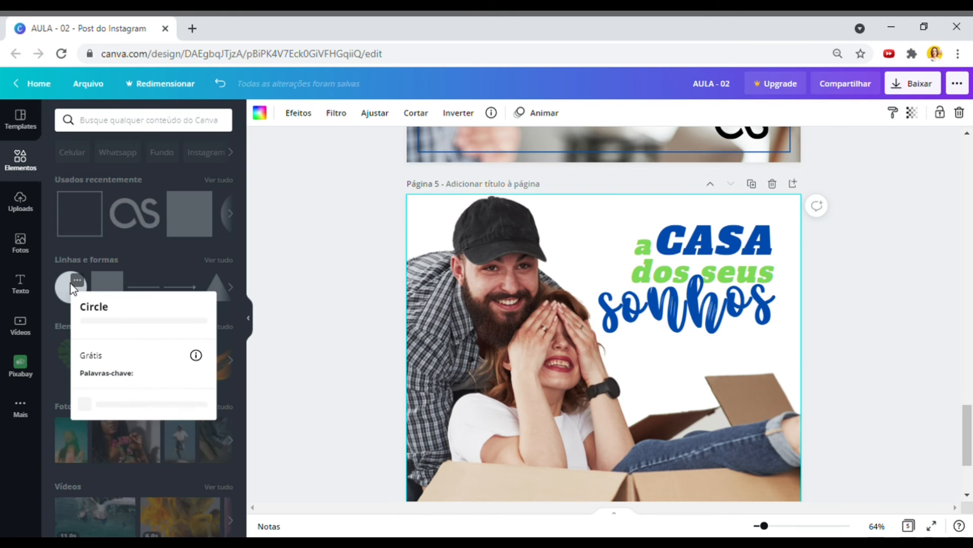
pyautogui.click(467, 263)
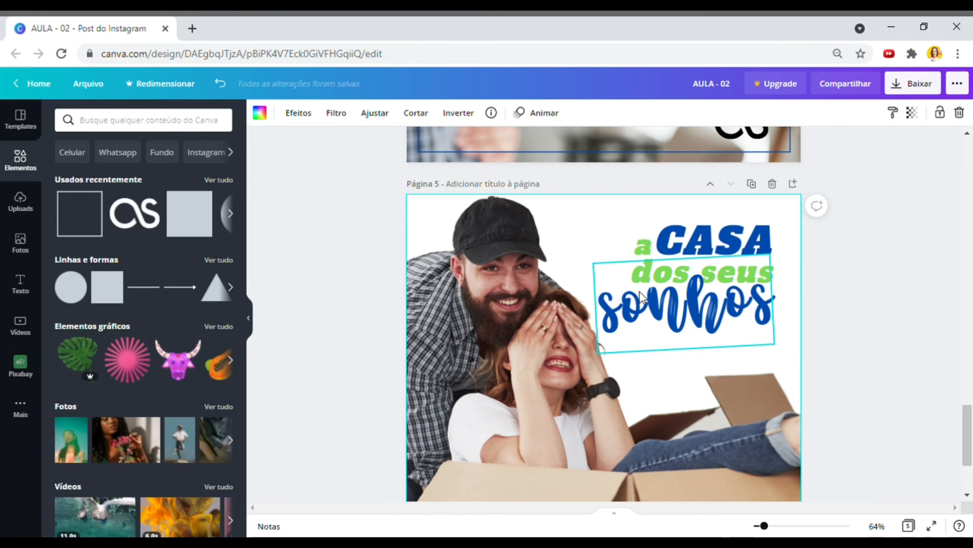
pyautogui.click(70, 287)
pyautogui.moveTo(573, 340); pyautogui.dragTo(503, 256)
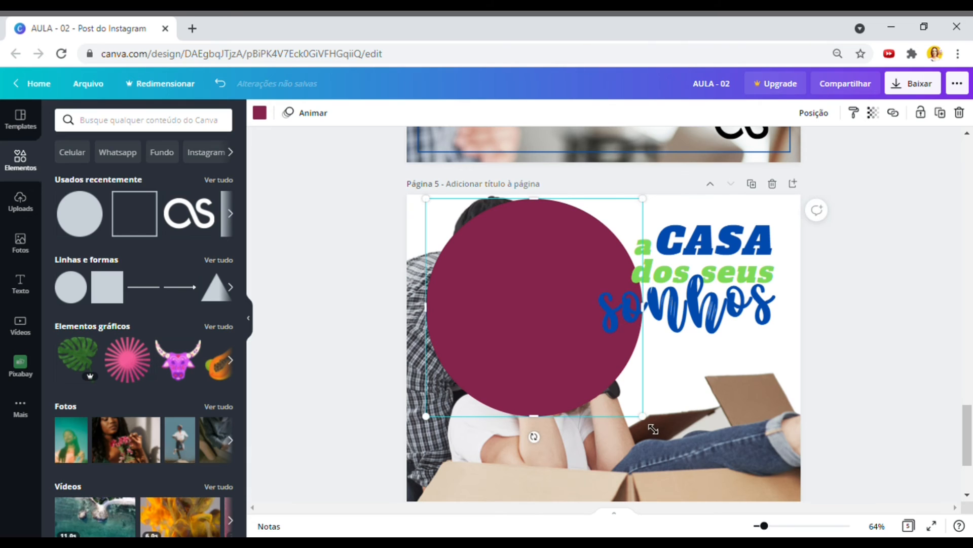
pyautogui.moveTo(738, 492); pyautogui.dragTo(725, 466)
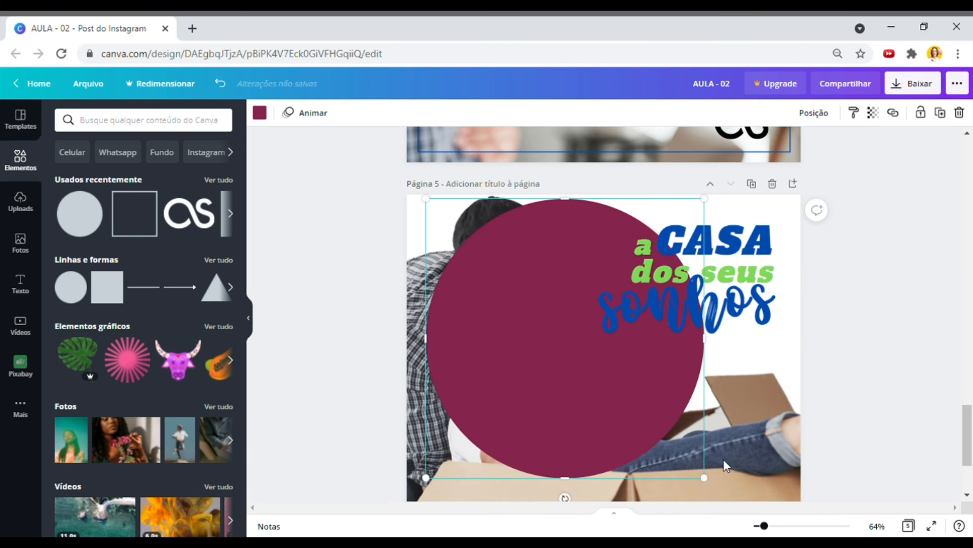
# - Fill the circle with the lime green standard colour
pyautogui.click(268, 117)
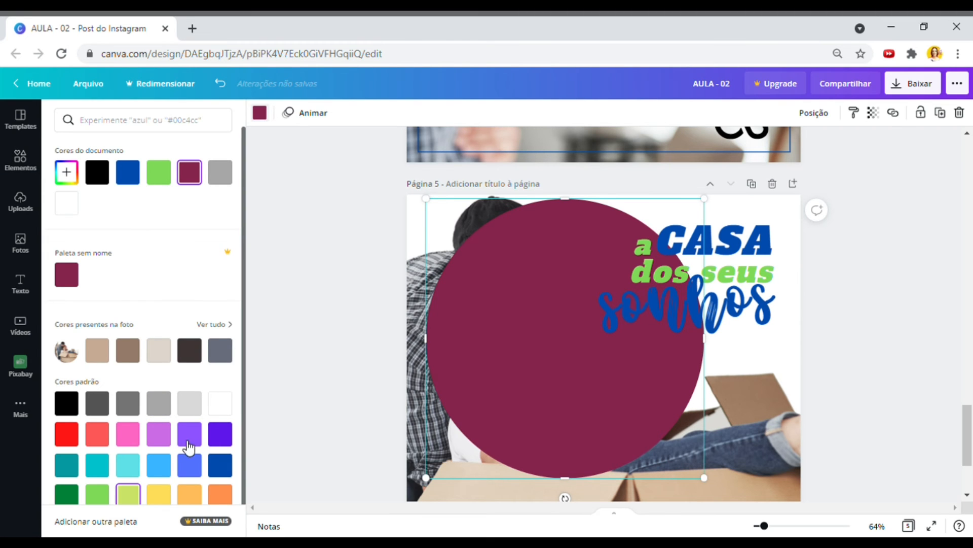
pyautogui.click(131, 492)
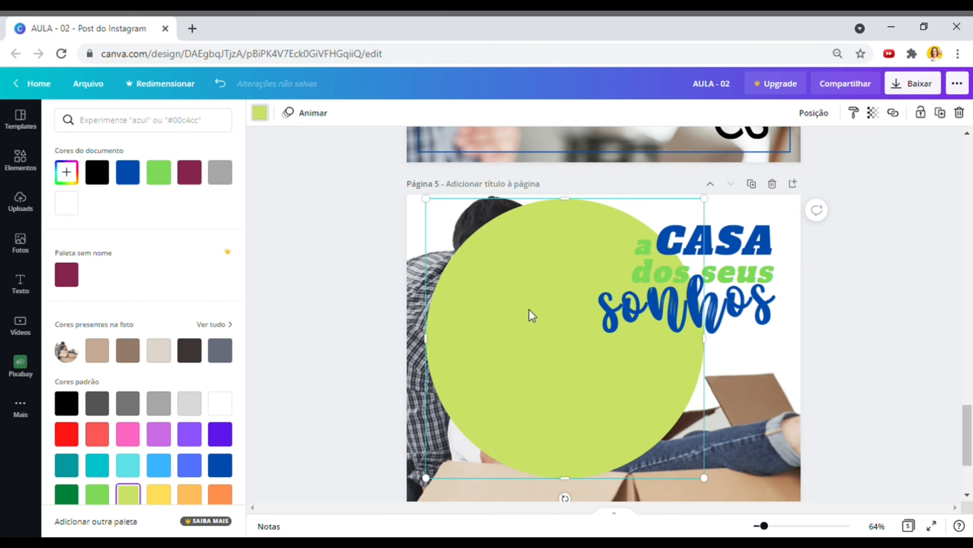
pyautogui.rightClick(567, 392)
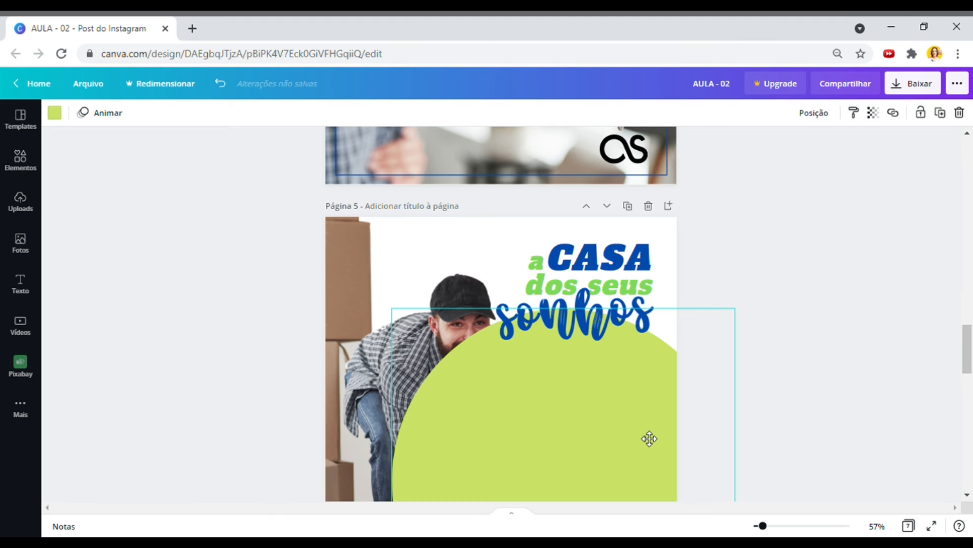
pyautogui.click(650, 439)
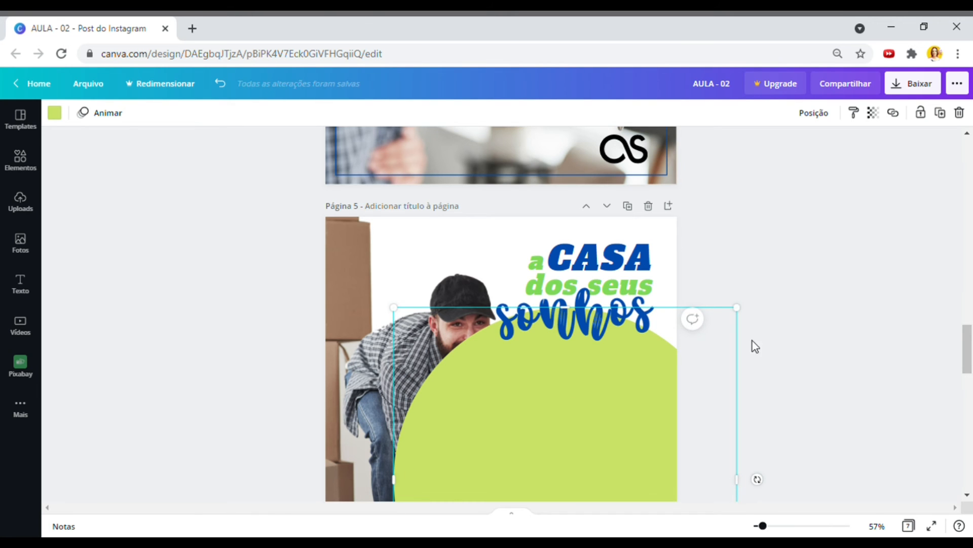
# - Bring the couple photo in front of the circle, enlarge it and crop its edges
pyautogui.rightClick(576, 389)
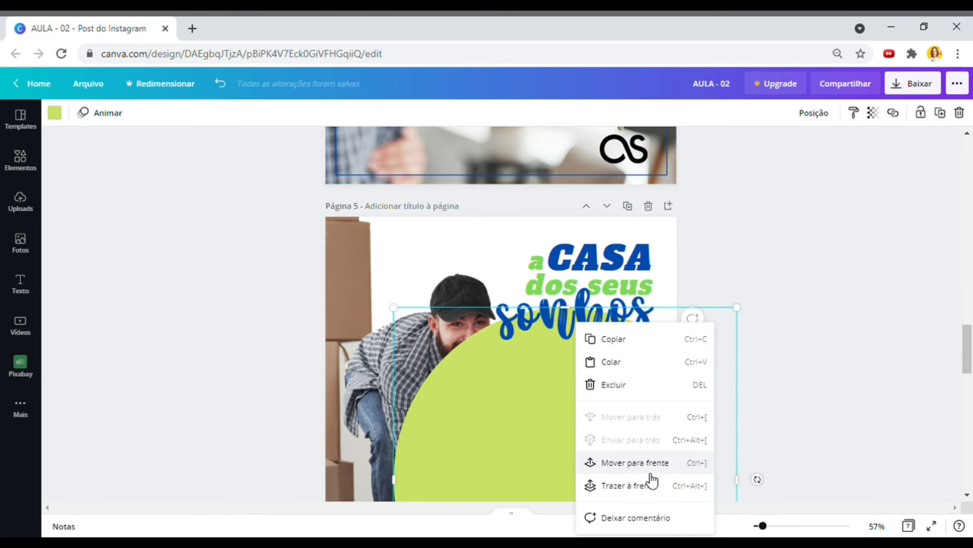
pyautogui.click(608, 481)
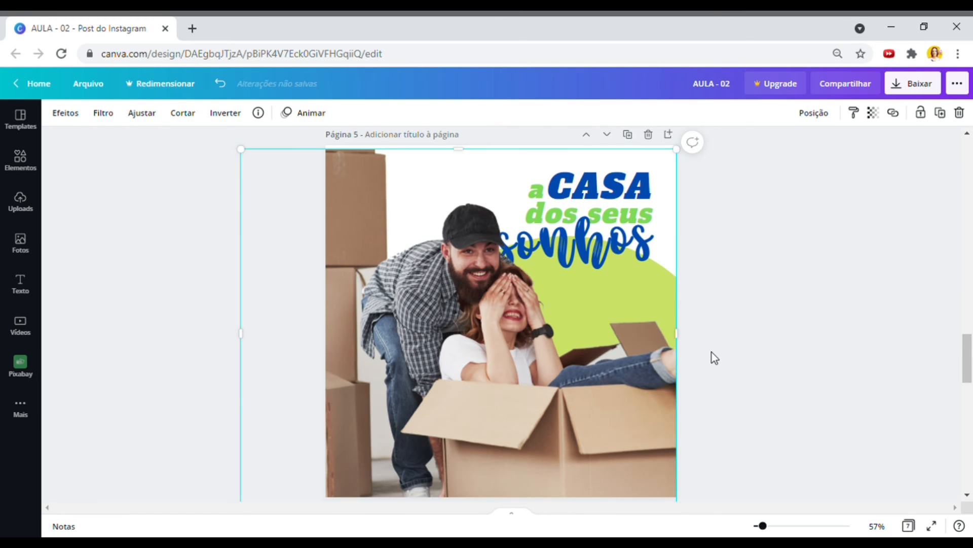
pyautogui.scroll(2, 714, 358)
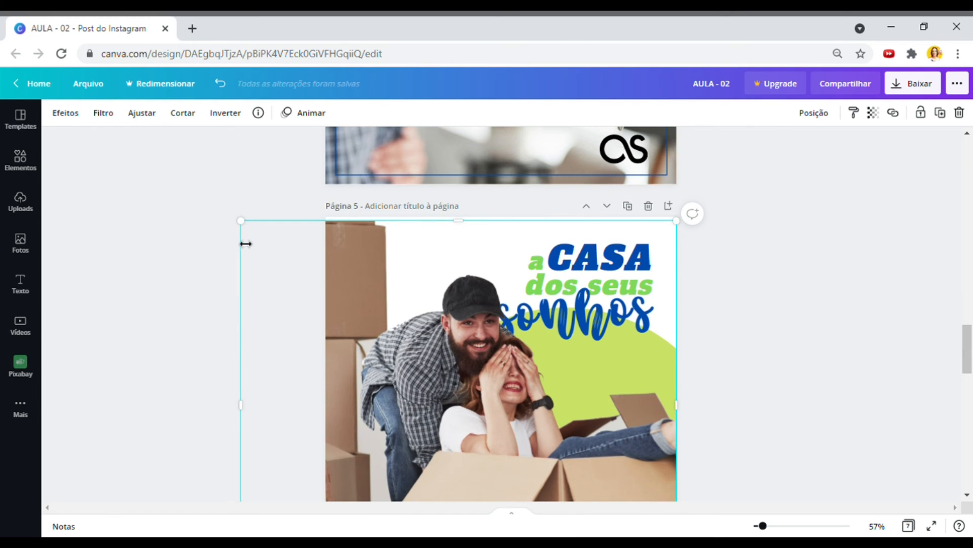
pyautogui.moveTo(242, 223); pyautogui.dragTo(221, 207)
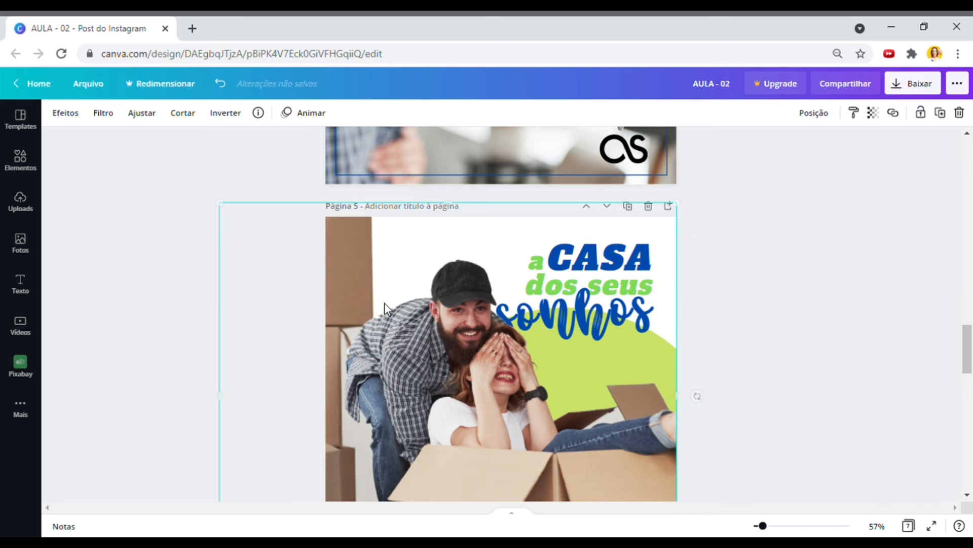
pyautogui.moveTo(386, 318); pyautogui.dragTo(386, 323)
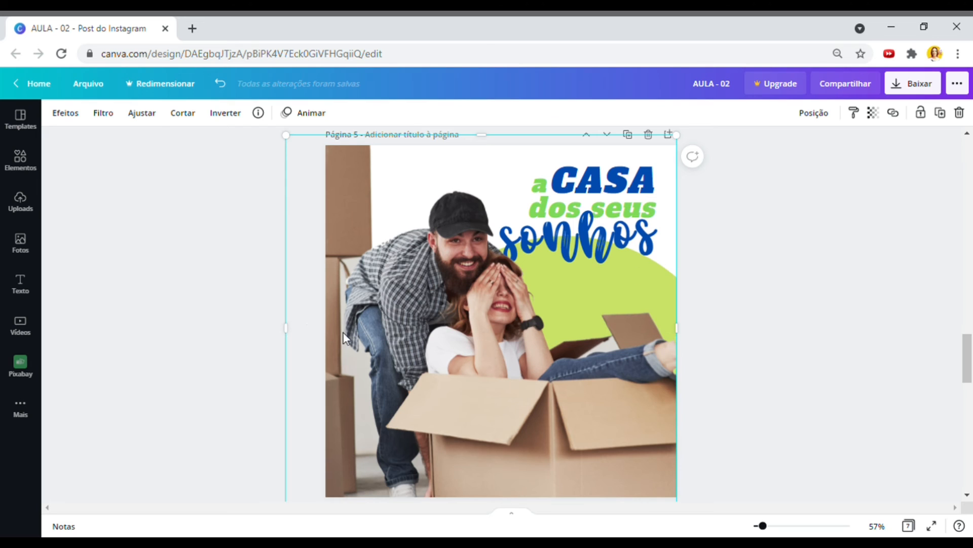
pyautogui.moveTo(296, 337); pyautogui.dragTo(337, 339)
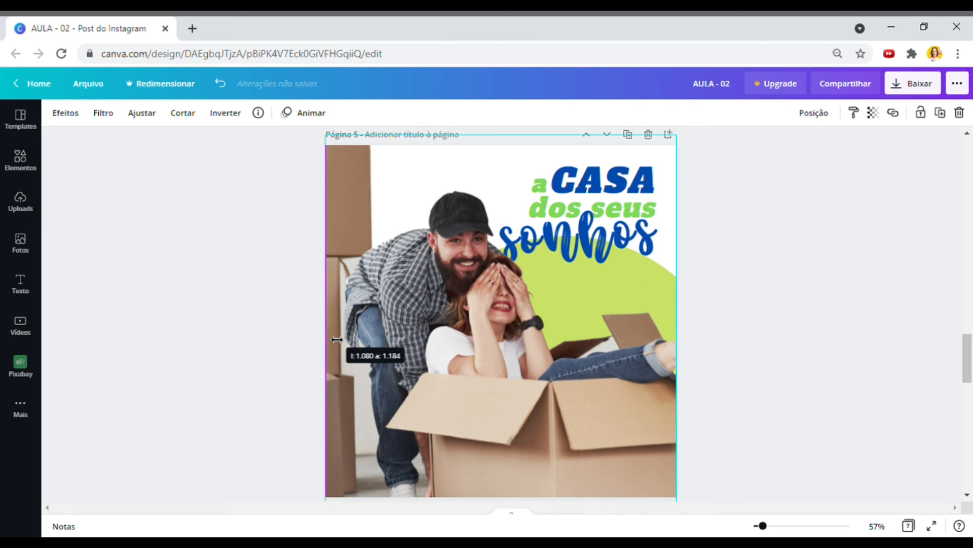
pyautogui.moveTo(410, 337); pyautogui.dragTo(410, 337)
pyautogui.moveTo(682, 335); pyautogui.dragTo(681, 289)
# - Widen the green circle and shift it right, then undo a trial photo stretch
pyautogui.click(668, 305)
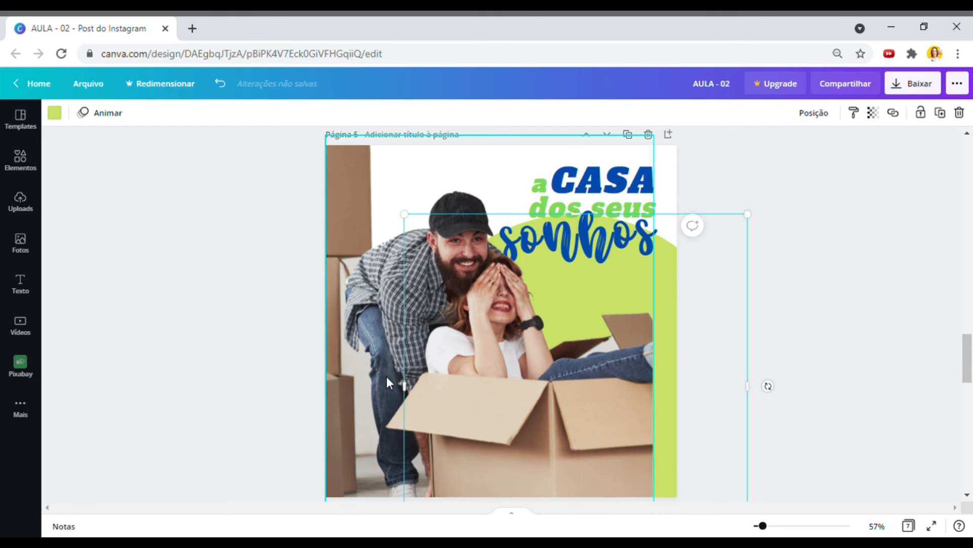
pyautogui.moveTo(405, 392); pyautogui.dragTo(330, 401)
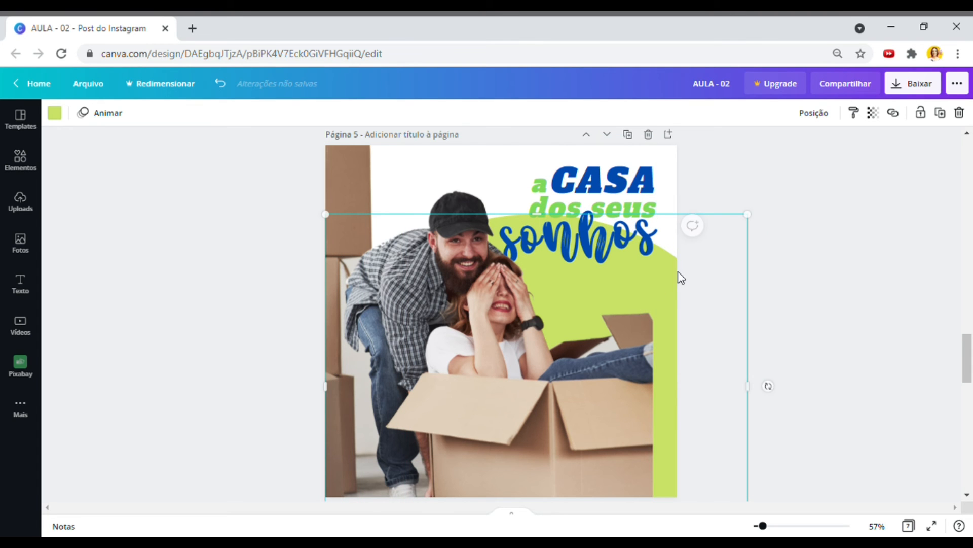
pyautogui.moveTo(668, 287); pyautogui.dragTo(720, 296)
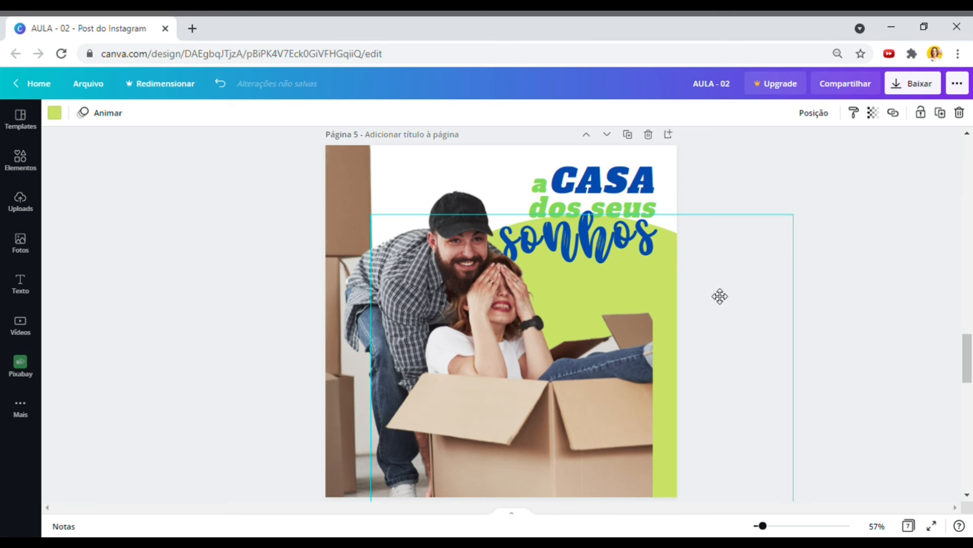
pyautogui.click(615, 401)
pyautogui.moveTo(657, 337); pyautogui.dragTo(681, 342)
pyautogui.hotkey('ctrl', 'z')
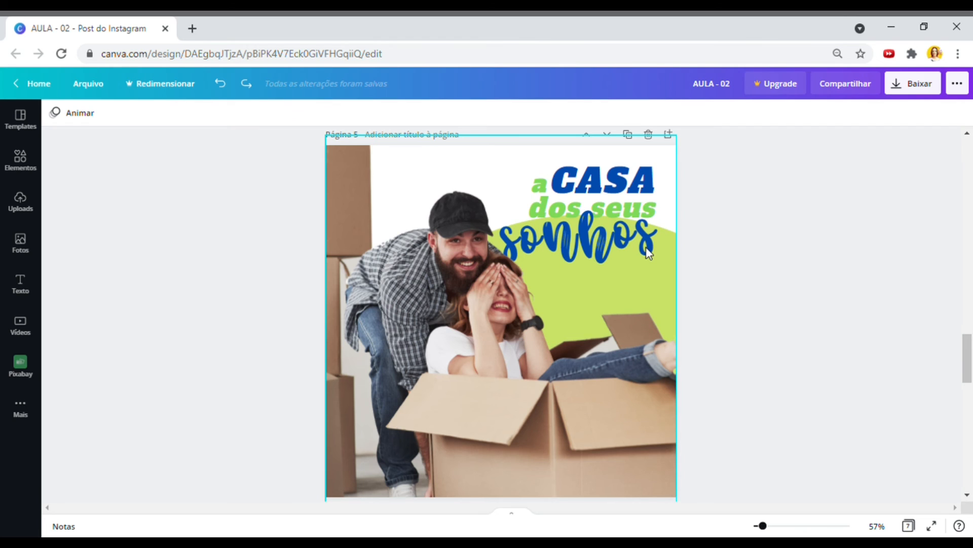
# - Undo a trial width change on the couple photo
pyautogui.click(674, 322)
pyautogui.moveTo(680, 326); pyautogui.dragTo(687, 333)
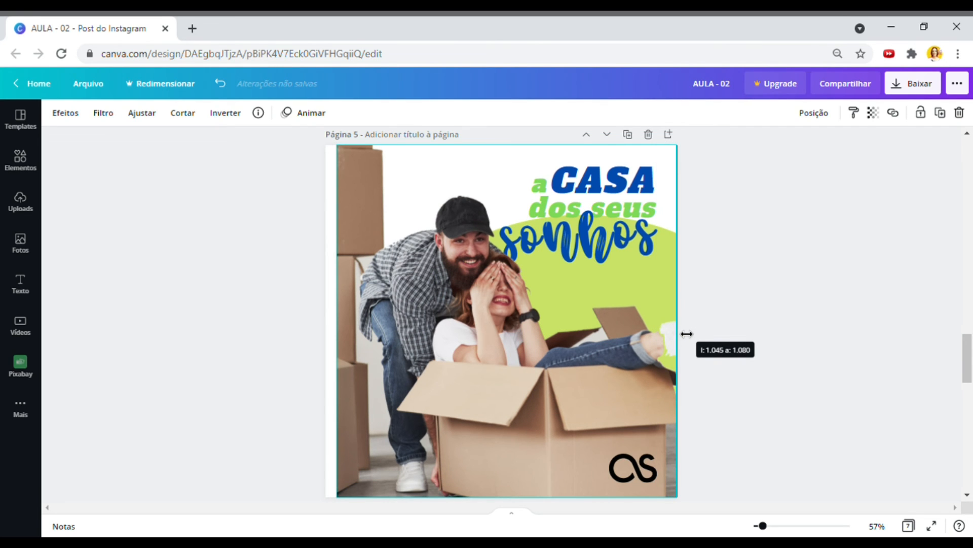
pyautogui.moveTo(687, 334); pyautogui.dragTo(693, 374)
pyautogui.hotkey('ctrl', 'z')
# - Delete the two extra pages after the couple-in-a-box page
pyautogui.scroll(8, 726, 373)
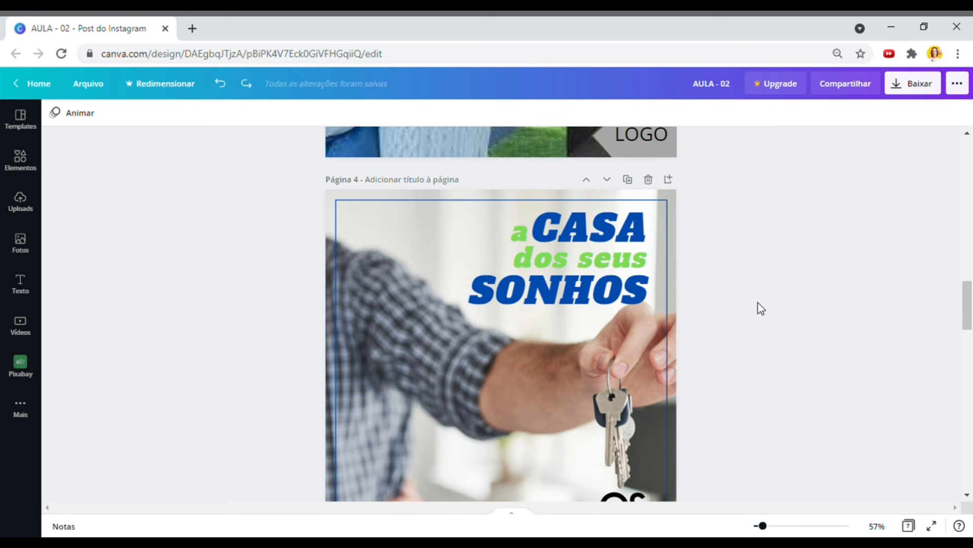
pyautogui.scroll(-10, 788, 452)
pyautogui.scroll(-2, 783, 433)
pyautogui.click(652, 378)
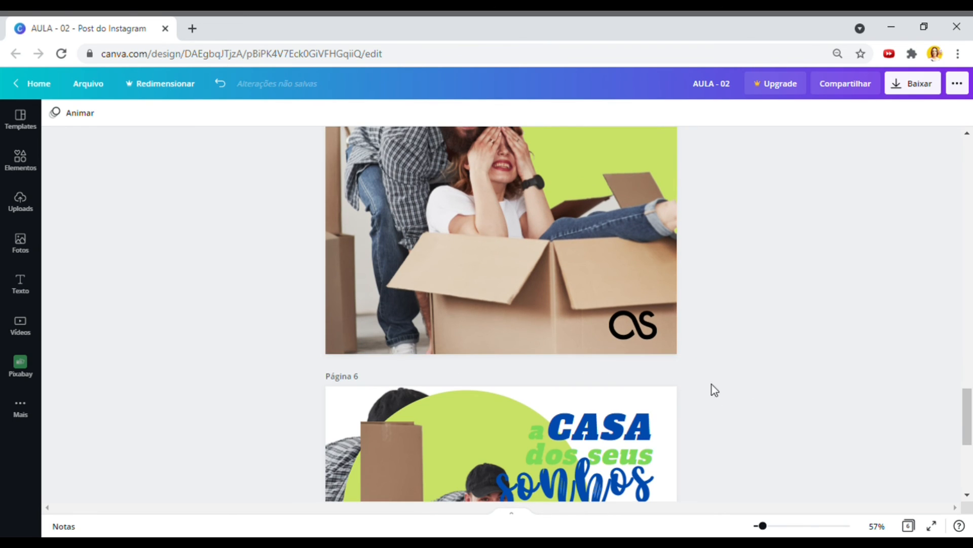
pyautogui.click(652, 380)
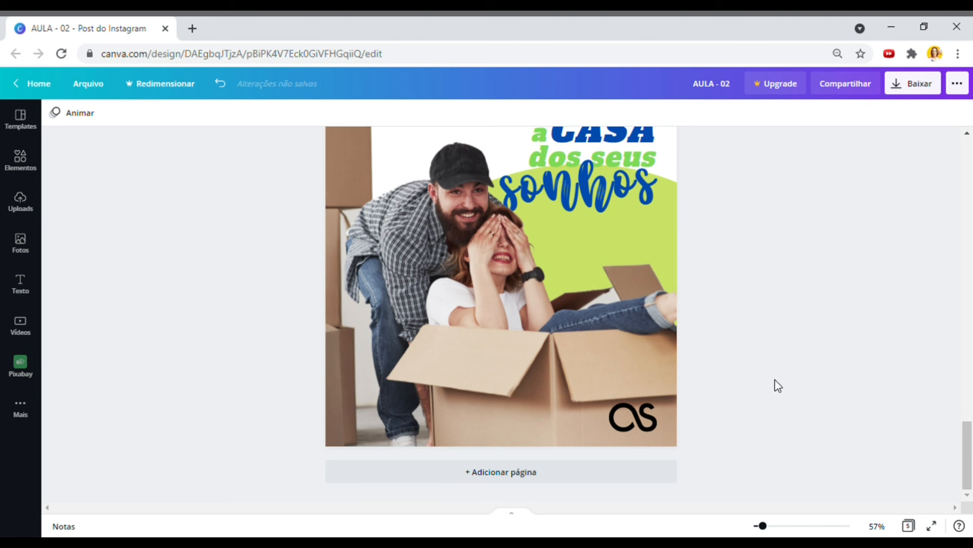
pyautogui.scroll(2, 778, 386)
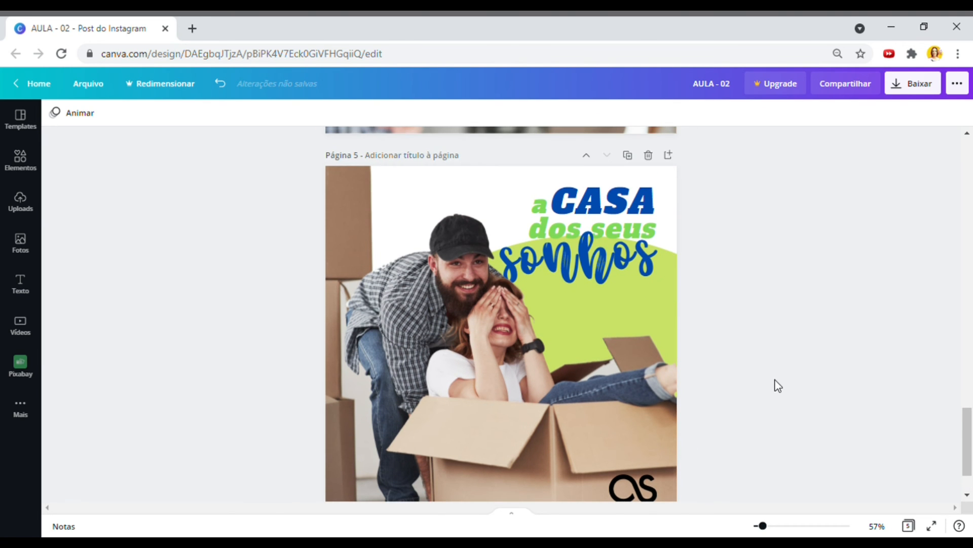
pyautogui.scroll(12, 844, 357)
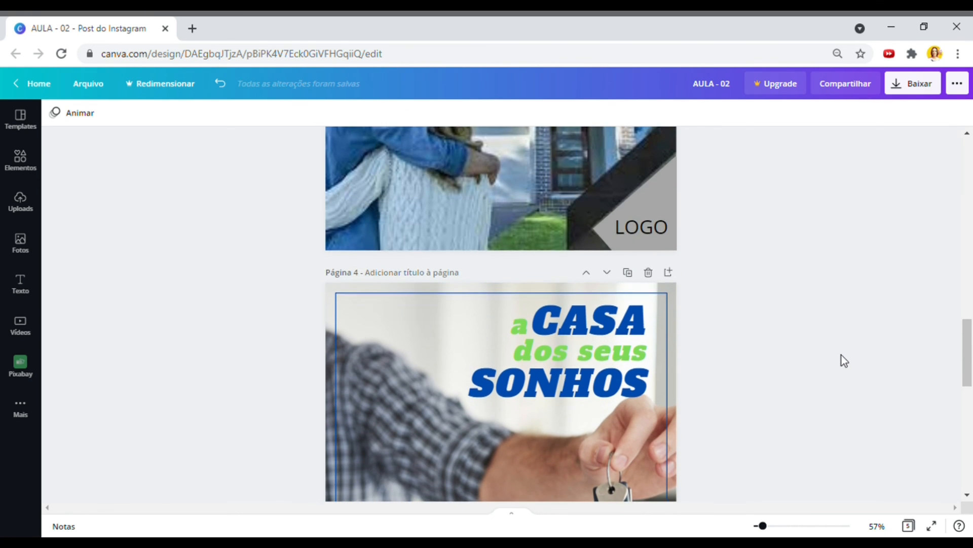
pyautogui.scroll(5, 842, 356)
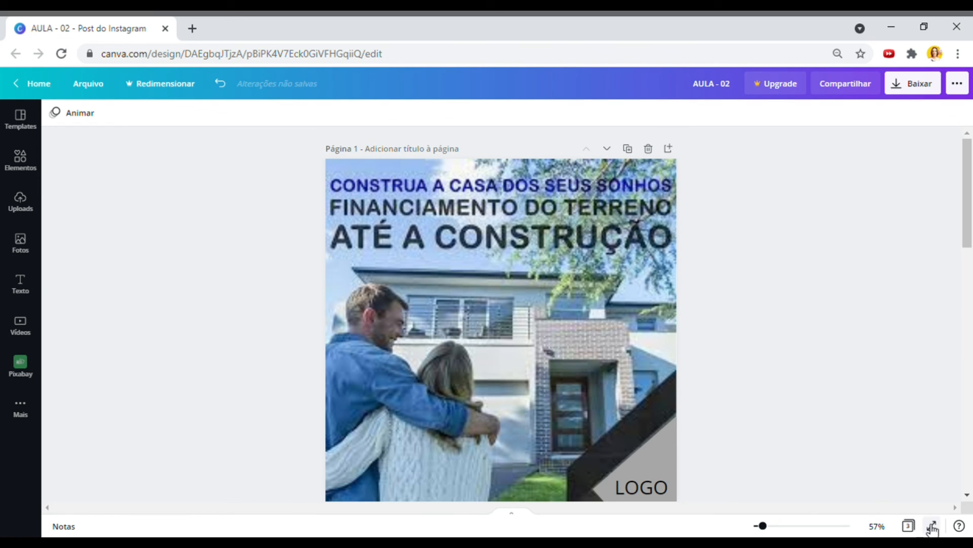
# - Switch to grid view to see the design's pages as thumbnails
pyautogui.click(913, 527)
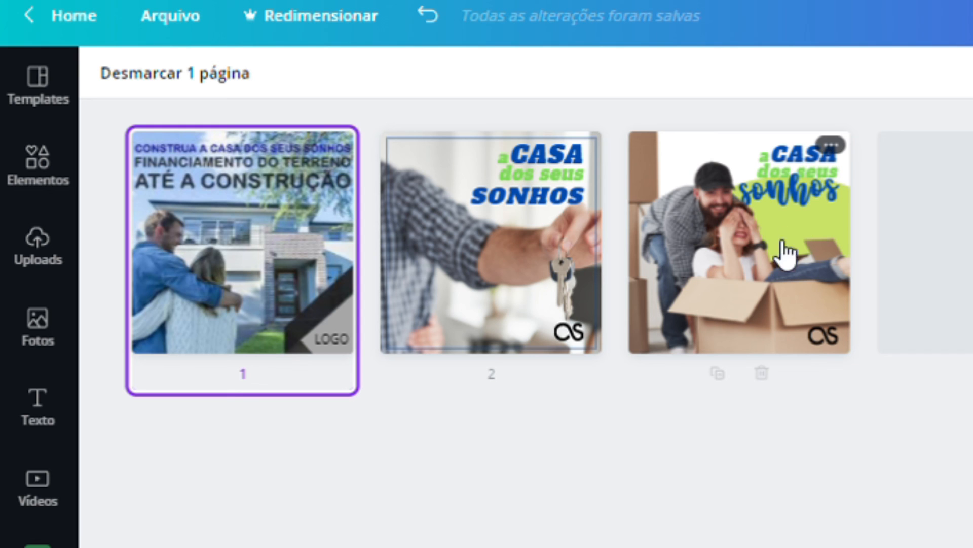
# - Open page 3, the couple-in-a-box post, from the grid into the editor and scroll to it
pyautogui.doubleClick(786, 272)
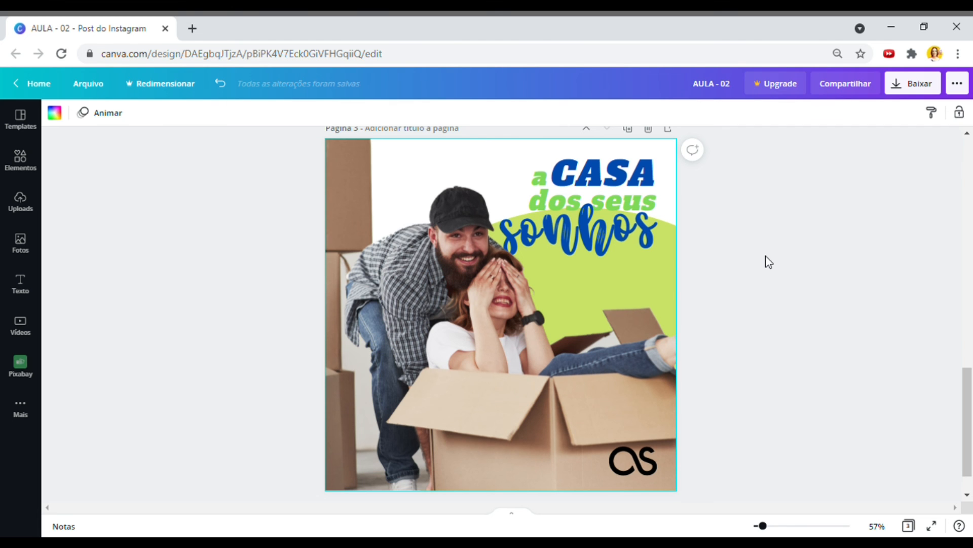
pyautogui.scroll(8, 766, 255)
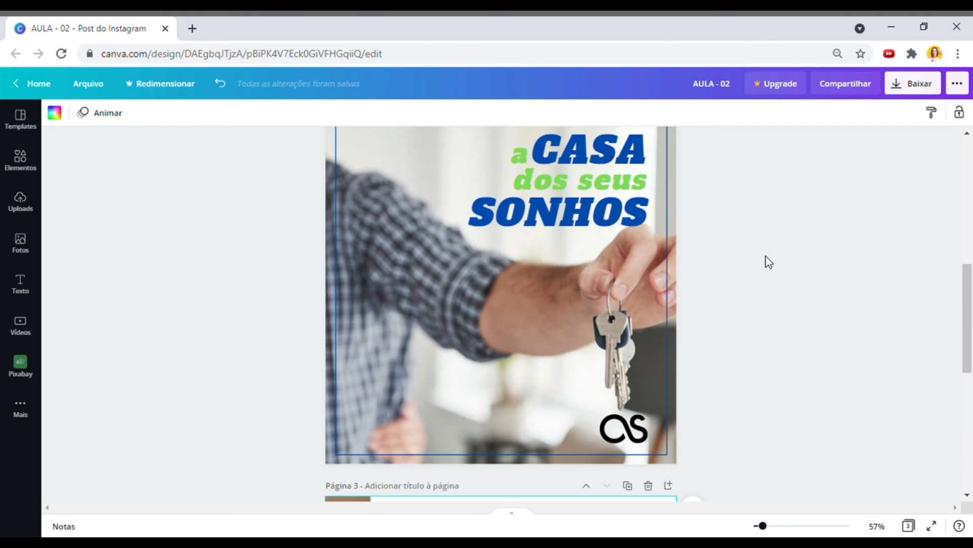
pyautogui.scroll(-3, 766, 257)
pyautogui.scroll(-5, 732, 280)
pyautogui.scroll(-8, 731, 278)
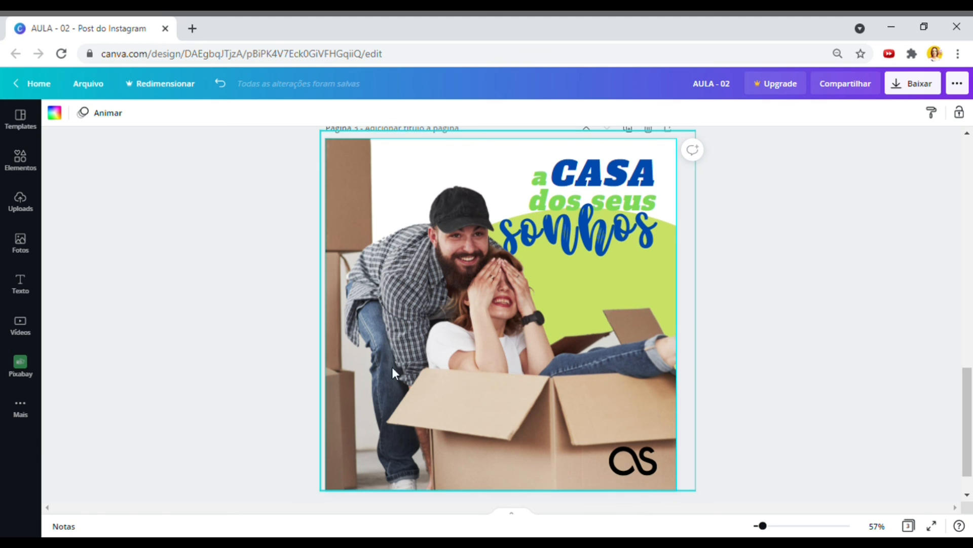